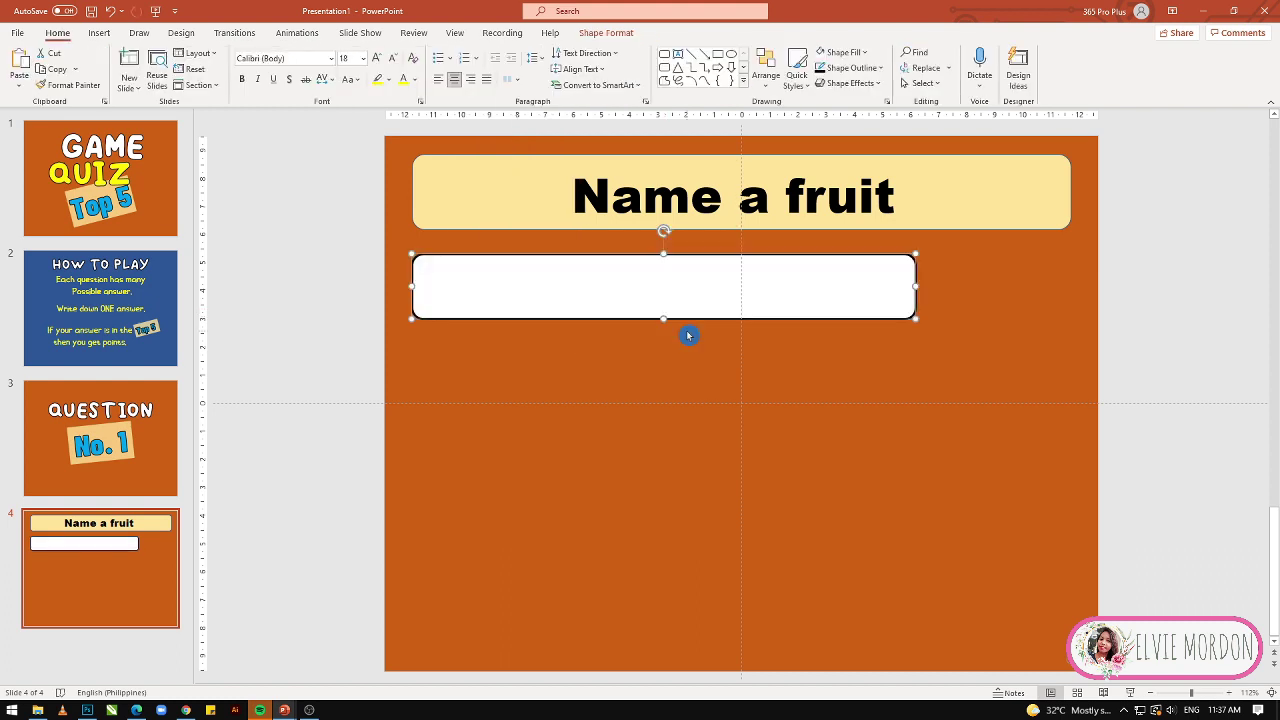
# Duplicate the white rounded bar until five evenly stacked answer bars fill the space below the title banner
pyautogui.hotkey('ctrl', 'd')
pyautogui.hotkey('ctrl', 'd')
pyautogui.hotkey('ctrl', 'd')
pyautogui.click(837, 526)
# Move the top answer bar up slightly, and shift all five bars together a little to the right and down
pyautogui.click(836, 312)
pyautogui.moveTo(836, 312); pyautogui.dragTo(836, 305)
pyautogui.keyDown('shift'); pyautogui.click(843, 364); pyautogui.keyUp('shift')
pyautogui.keyDown('shift'); pyautogui.click(852, 440); pyautogui.keyUp('shift')
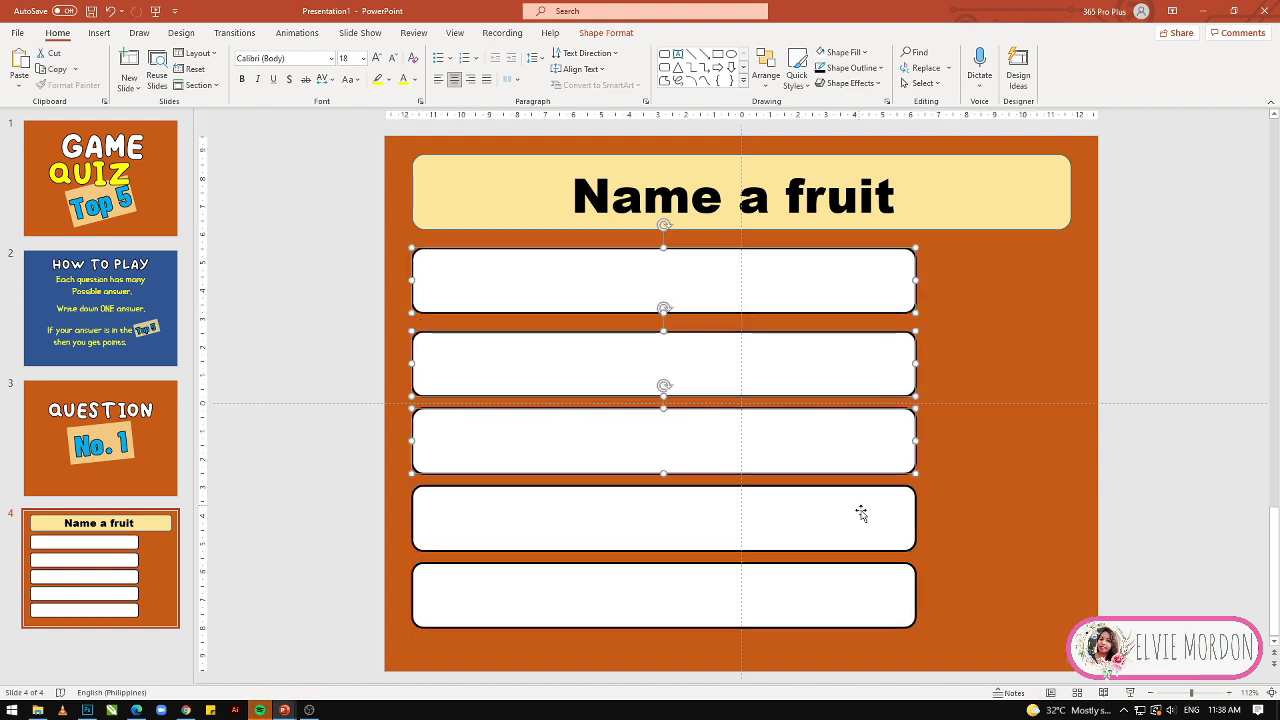
pyautogui.keyDown('shift'); pyautogui.click(860, 517); pyautogui.keyUp('shift')
pyautogui.moveTo(868, 595); pyautogui.dragTo(877, 611)
pyautogui.click(1003, 251)
# Give the "Name a fruit" banner a 2¼ pt dark blue outline
pyautogui.click(915, 205)
pyautogui.click(620, 33)
pyautogui.click(500, 67)
pyautogui.moveTo(530, 272)
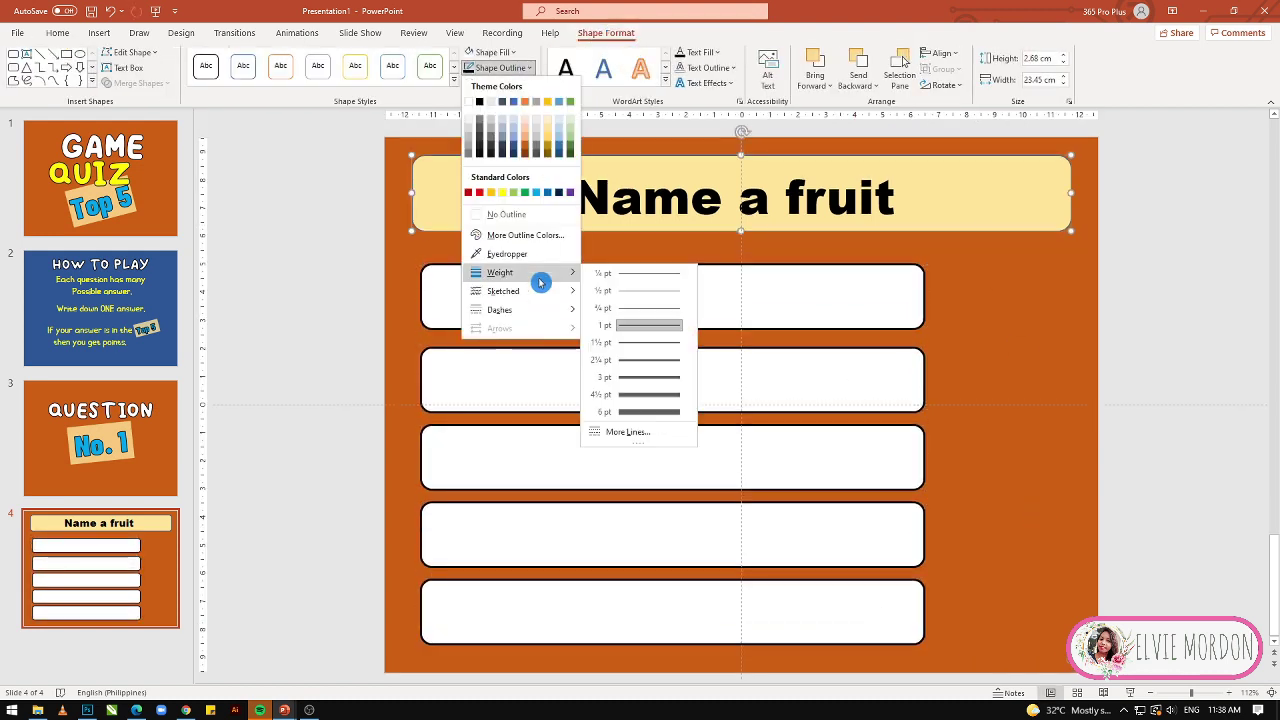
pyautogui.click(671, 366)
pyautogui.click(500, 67)
pyautogui.click(526, 160)
pyautogui.click(847, 254)
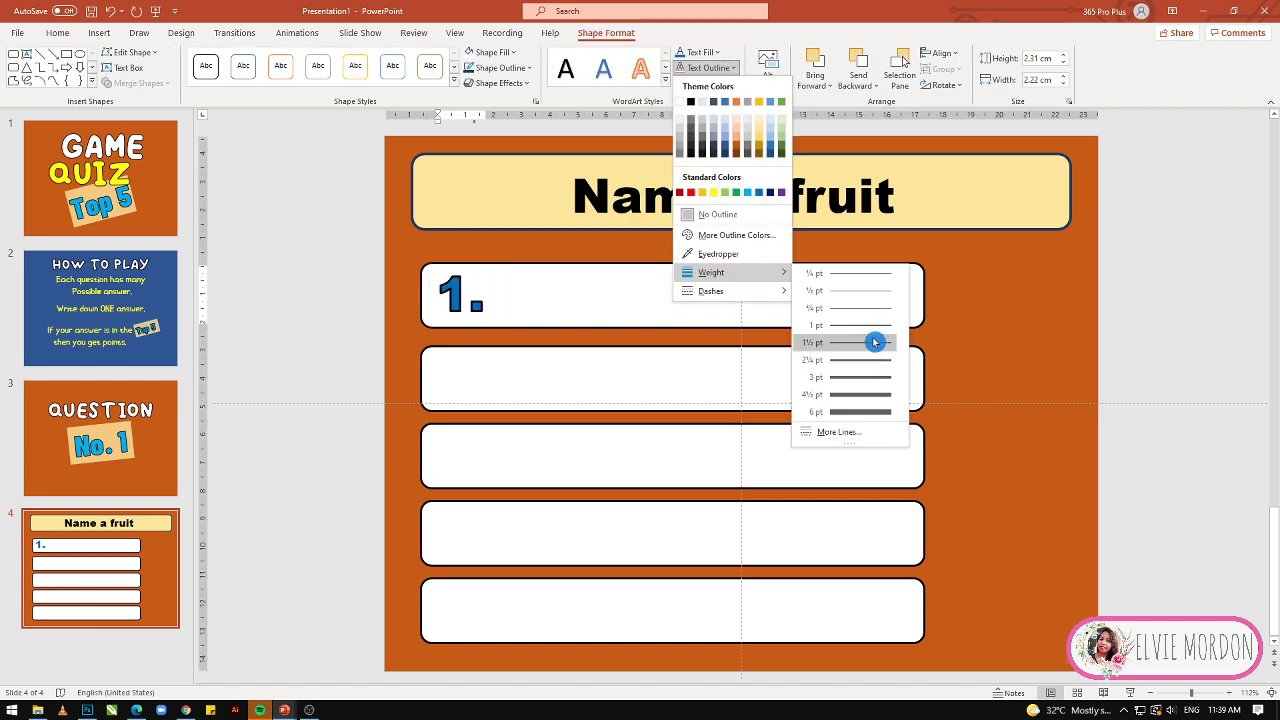
# Copy the "1." number label onto the other four bars and renumber the copies 2., 3., 4. and 5
pyautogui.keyDown('ctrl'); pyautogui.moveTo(466, 262); pyautogui.dragTo(465, 612); pyautogui.keyUp('ctrl')
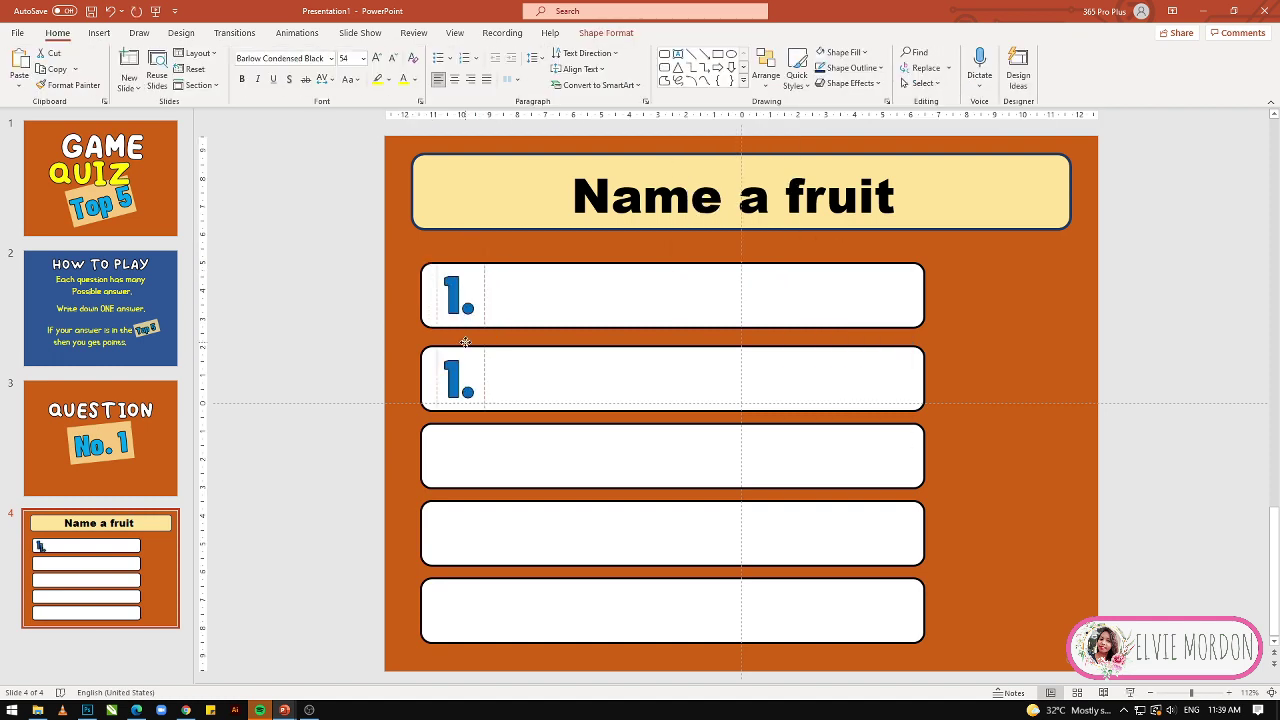
pyautogui.tripleClick(459, 369)
pyautogui.write('2.')
pyautogui.click(483, 346)
pyautogui.tripleClick(469, 441)
pyautogui.doubleClick(455, 458)
pyautogui.write('3.')
pyautogui.doubleClick(455, 535)
pyautogui.write('4.')
pyautogui.doubleClick(455, 612)
pyautogui.write('5.')
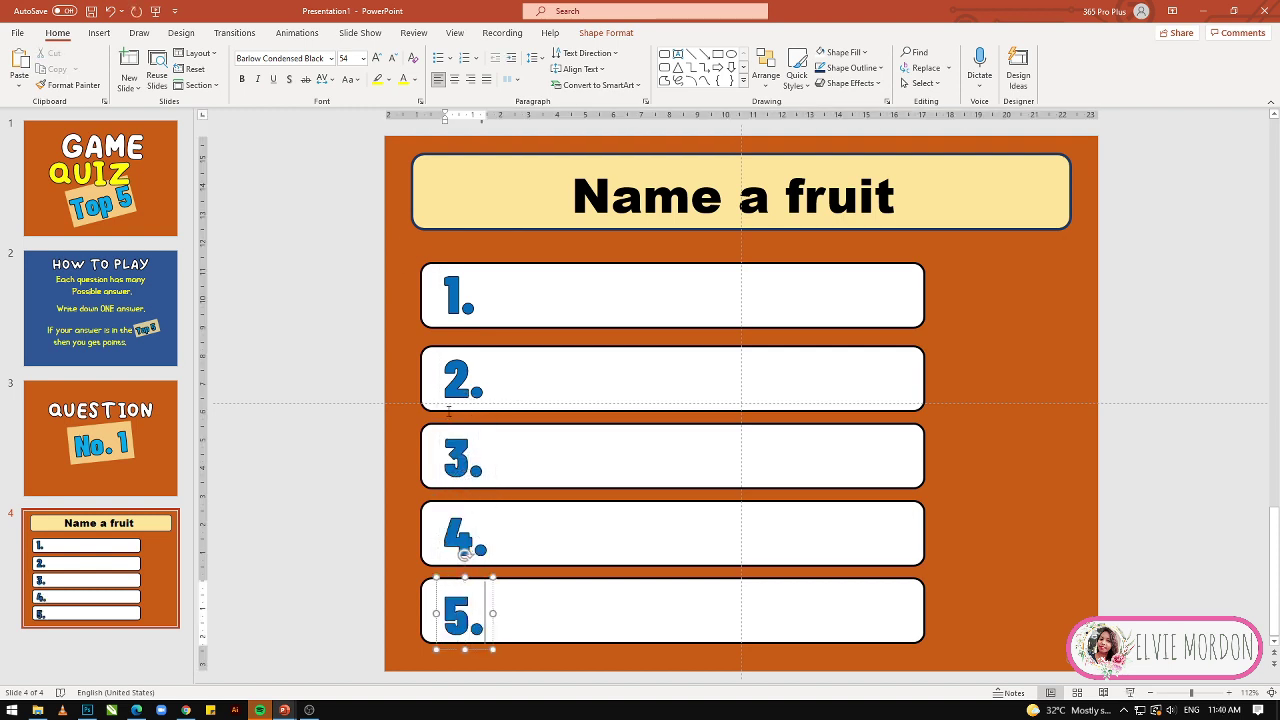
# Color the number 2. Gold, Accent 4, Lighter 40% and the number 3. dark green
pyautogui.moveTo(444, 378); pyautogui.dragTo(488, 378)
pyautogui.click(416, 80)
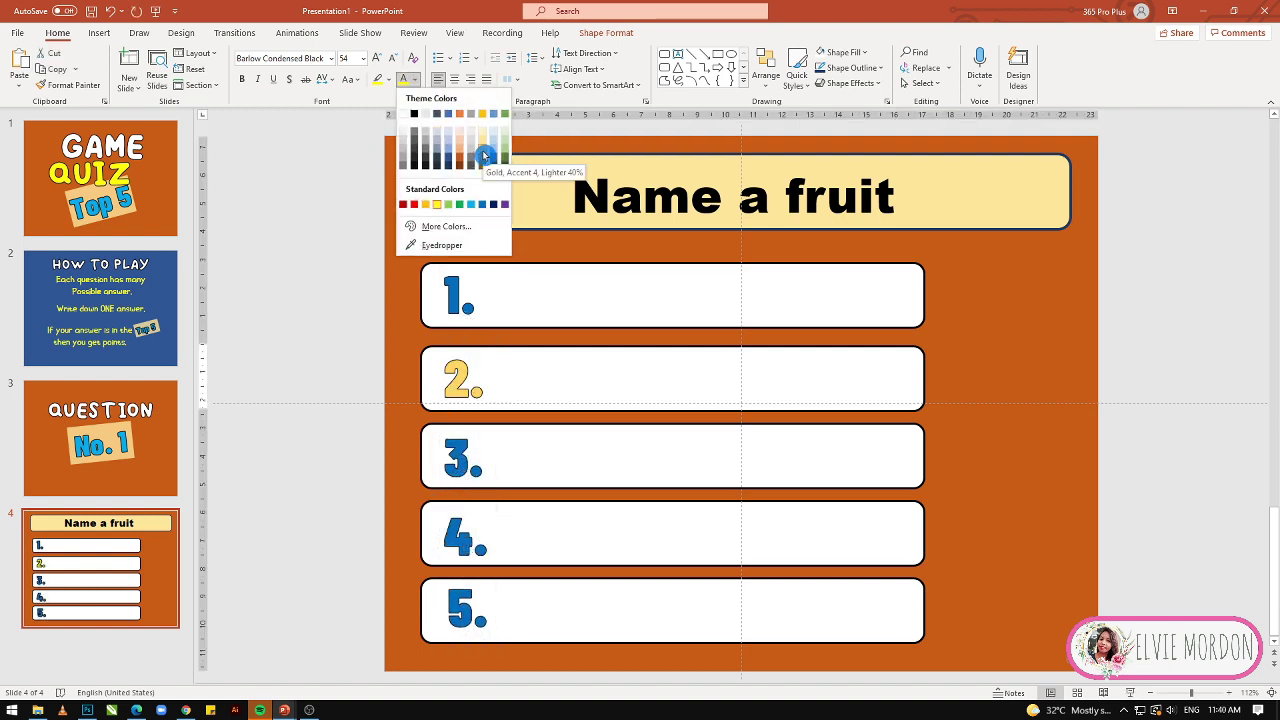
pyautogui.click(482, 148)
pyautogui.moveTo(444, 458); pyautogui.dragTo(488, 458)
pyautogui.click(416, 81)
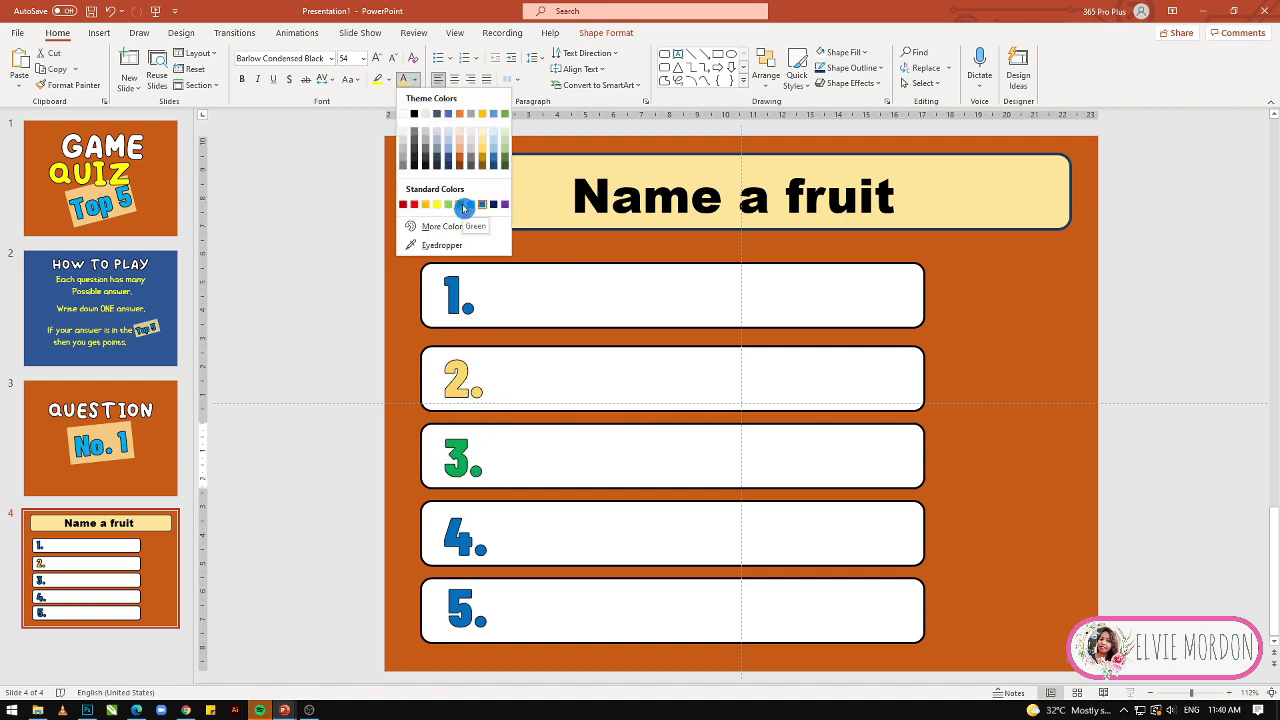
pyautogui.click(503, 158)
# Color the number 4. dark orange and the number 5. red
pyautogui.moveTo(444, 535); pyautogui.dragTo(488, 535)
pyautogui.click(416, 81)
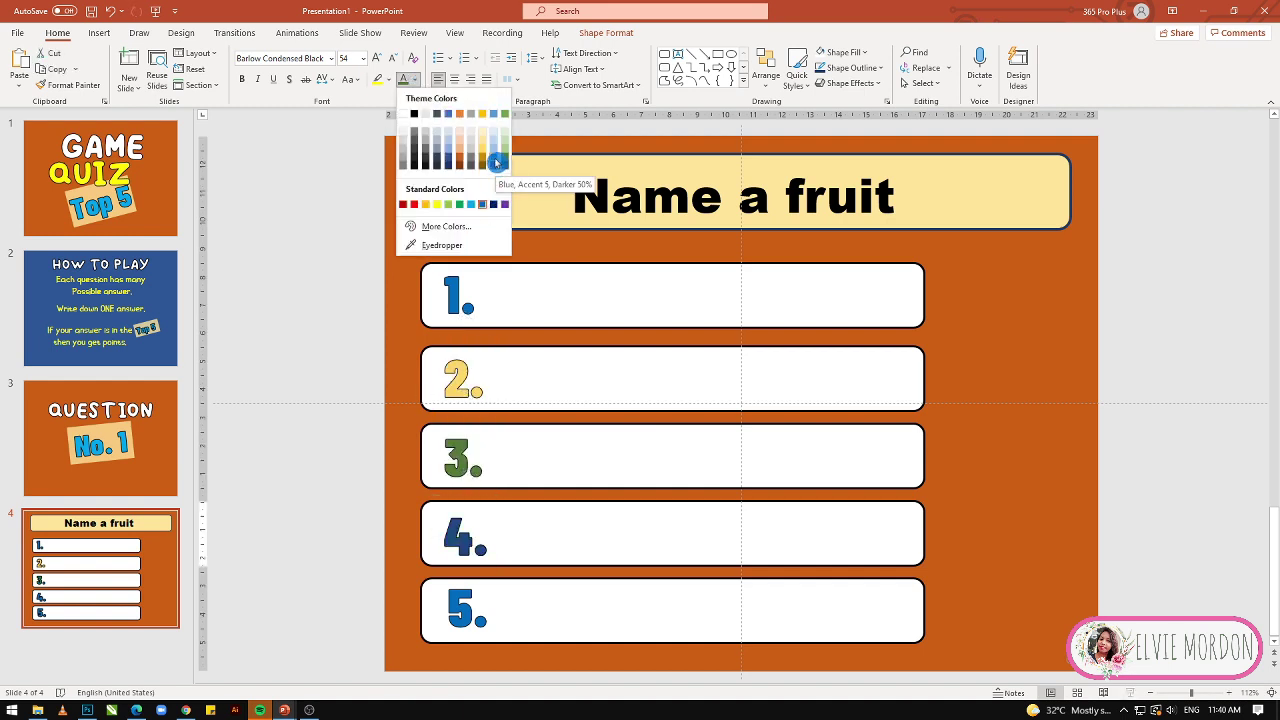
pyautogui.click(460, 152)
pyautogui.moveTo(444, 612); pyautogui.dragTo(488, 612)
pyautogui.click(416, 81)
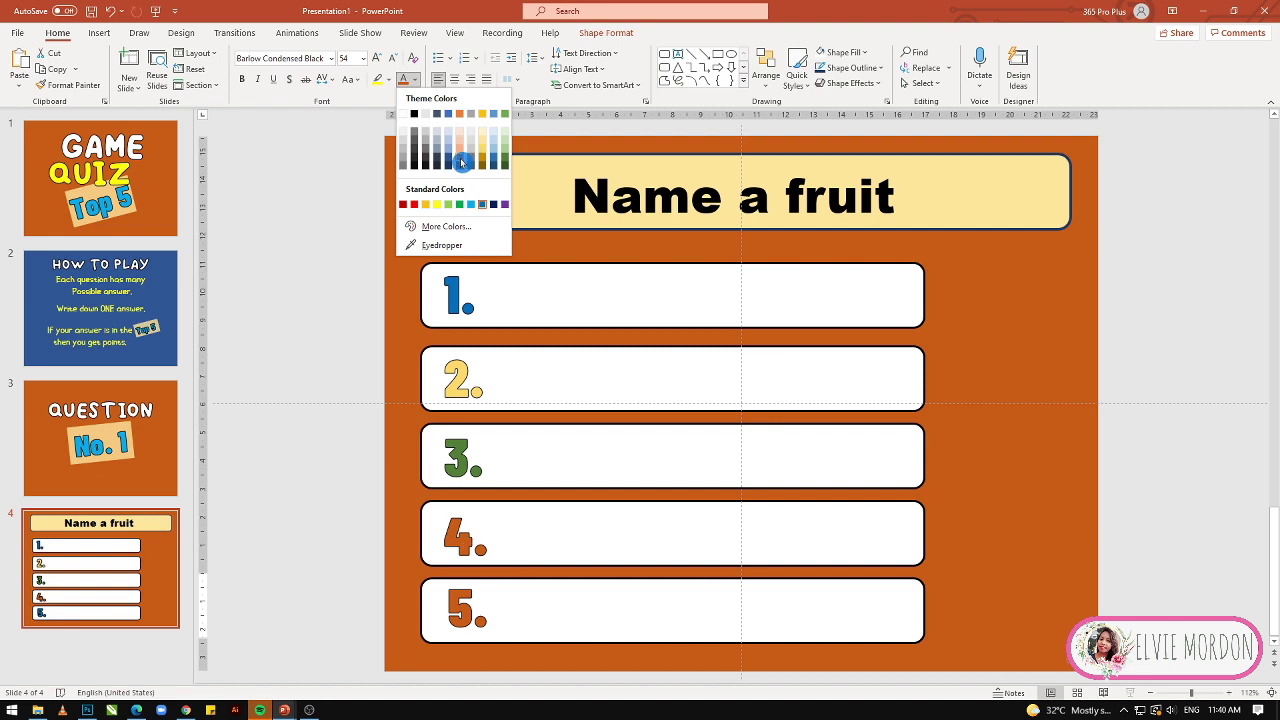
pyautogui.click(418, 206)
pyautogui.click(1035, 498)
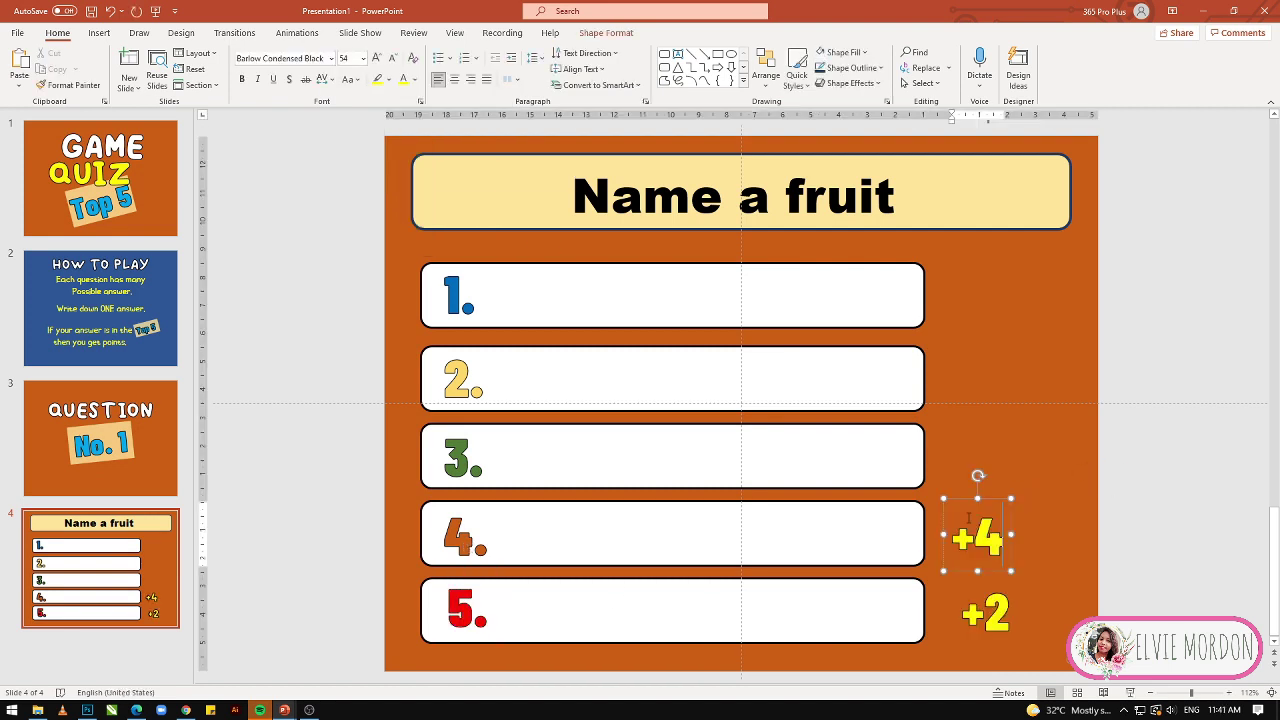
# Copy the +4 points label up beside the top three bars and change the copies to +6, +8 and +10
pyautogui.moveTo(979, 499); pyautogui.dragTo(993, 263)
pyautogui.tripleClick(991, 466)
pyautogui.write('+6')
pyautogui.click(991, 428)
pyautogui.tripleClick(987, 390)
pyautogui.write('+8')
pyautogui.click(997, 351)
pyautogui.tripleClick(973, 315)
pyautogui.write('+10')
# Select all five points labels and shift them together slightly to the right
pyautogui.keyDown('shift'); pyautogui.click(985, 388); pyautogui.keyUp('shift')
pyautogui.keyDown('shift'); pyautogui.click(985, 463); pyautogui.keyUp('shift')
pyautogui.keyDown('shift'); pyautogui.click(988, 538); pyautogui.keyUp('shift')
pyautogui.keyDown('shift'); pyautogui.click(990, 613); pyautogui.keyUp('shift')
pyautogui.moveTo(992, 353); pyautogui.dragTo(1017, 351)
pyautogui.click(1064, 380)
# Copy the "Name a fruit" title text into the first answer bar and replace the copy's wording with "Apple"
pyautogui.moveTo(819, 169); pyautogui.dragTo(753, 262)
pyautogui.hotkey('ctrl', 'd')
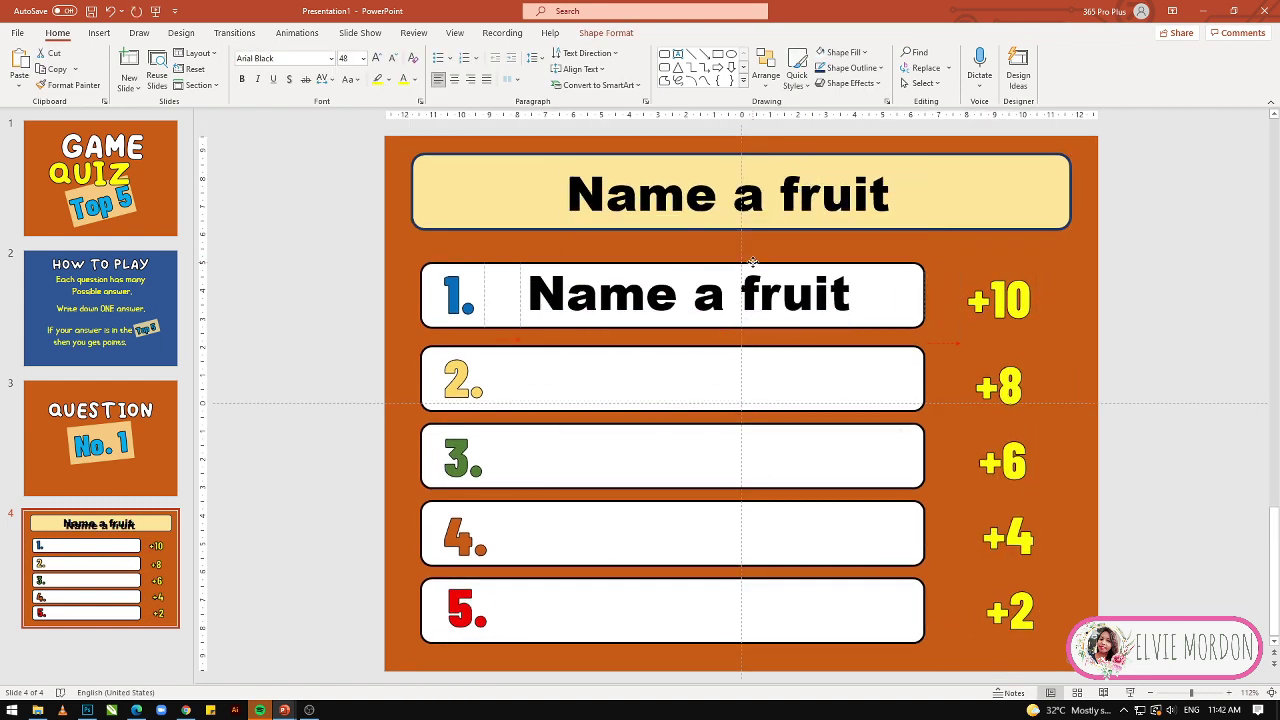
pyautogui.tripleClick(731, 294)
pyautogui.write('Apple')
# Copy the Apple text onto the other four bars at font size 36 and change the copies to Grapes, Mango, Banana and Orange
pyautogui.moveTo(649, 266); pyautogui.dragTo(672, 608)
pyautogui.tripleClick(670, 294)
pyautogui.click(395, 59)
pyautogui.doubleClick(700, 374)
pyautogui.write('Grapes')
pyautogui.doubleClick(672, 455)
pyautogui.write('Mango')
pyautogui.doubleClick(672, 530)
pyautogui.write('Banana')
pyautogui.doubleClick(672, 608)
pyautogui.write('Orange')
pyautogui.click(712, 582)
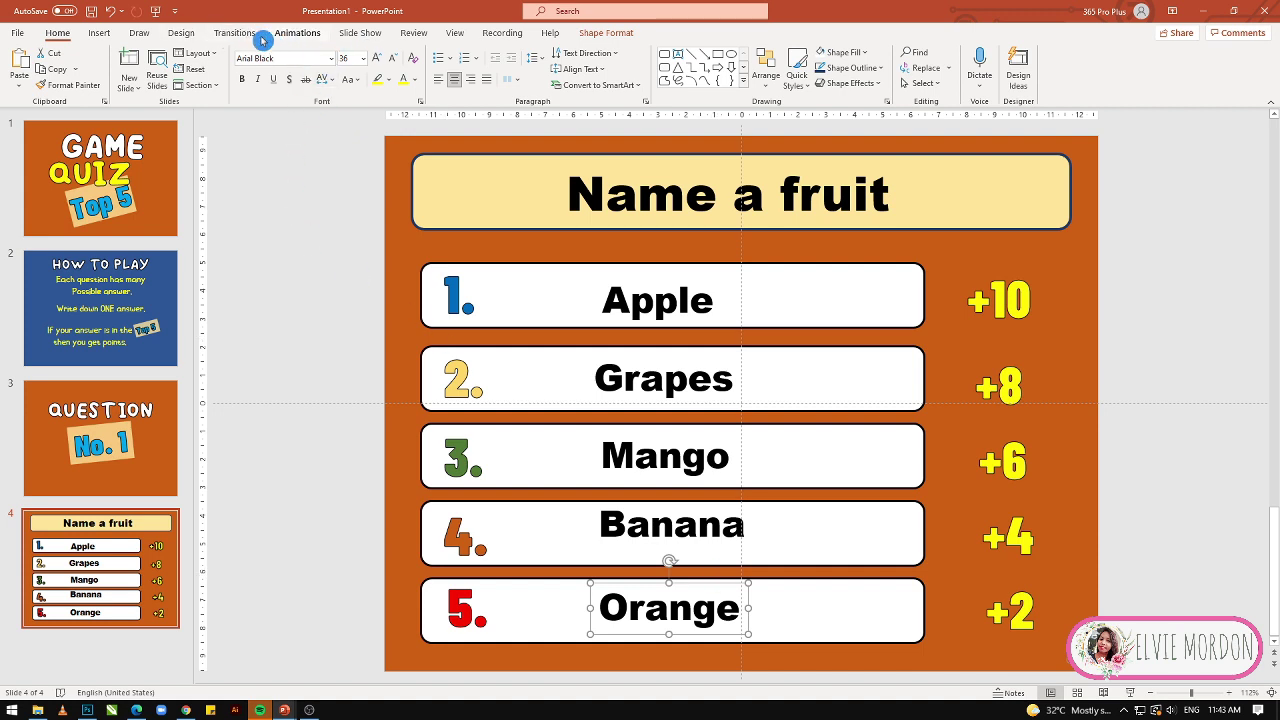
# Apply a Fly In entrance animation to the Orange text with the direction From Left
pyautogui.click(298, 36)
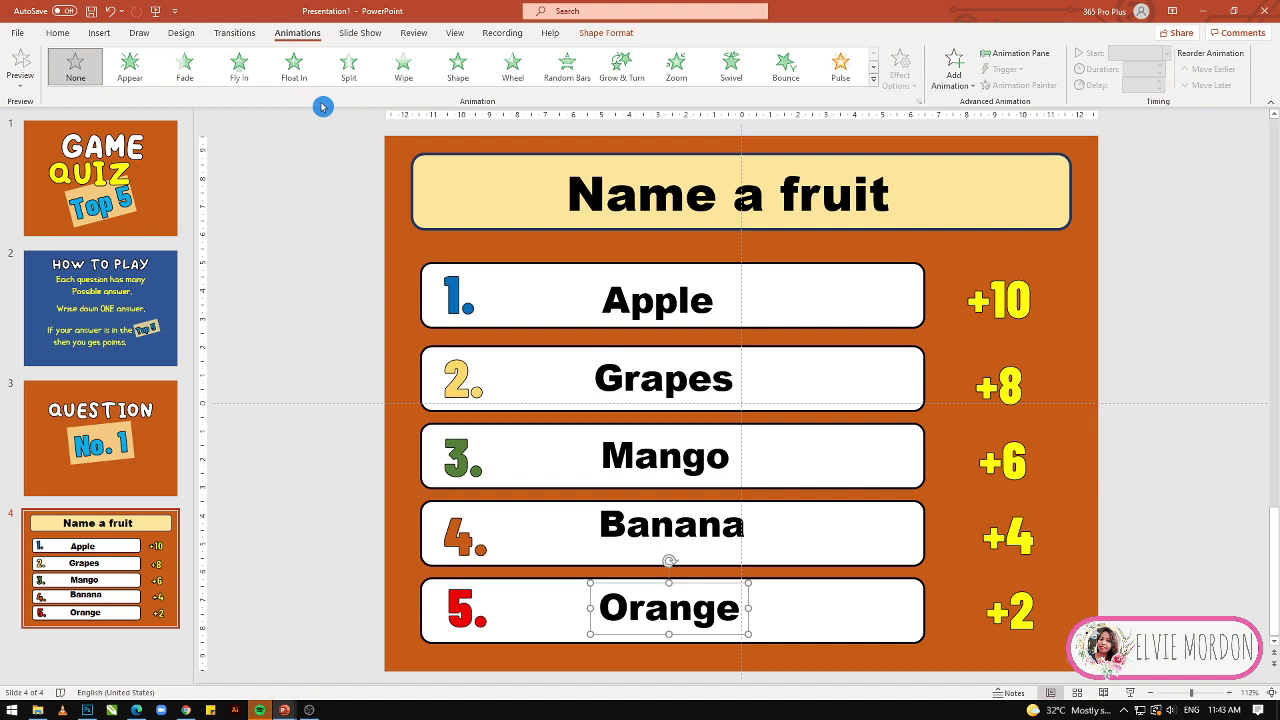
pyautogui.click(245, 68)
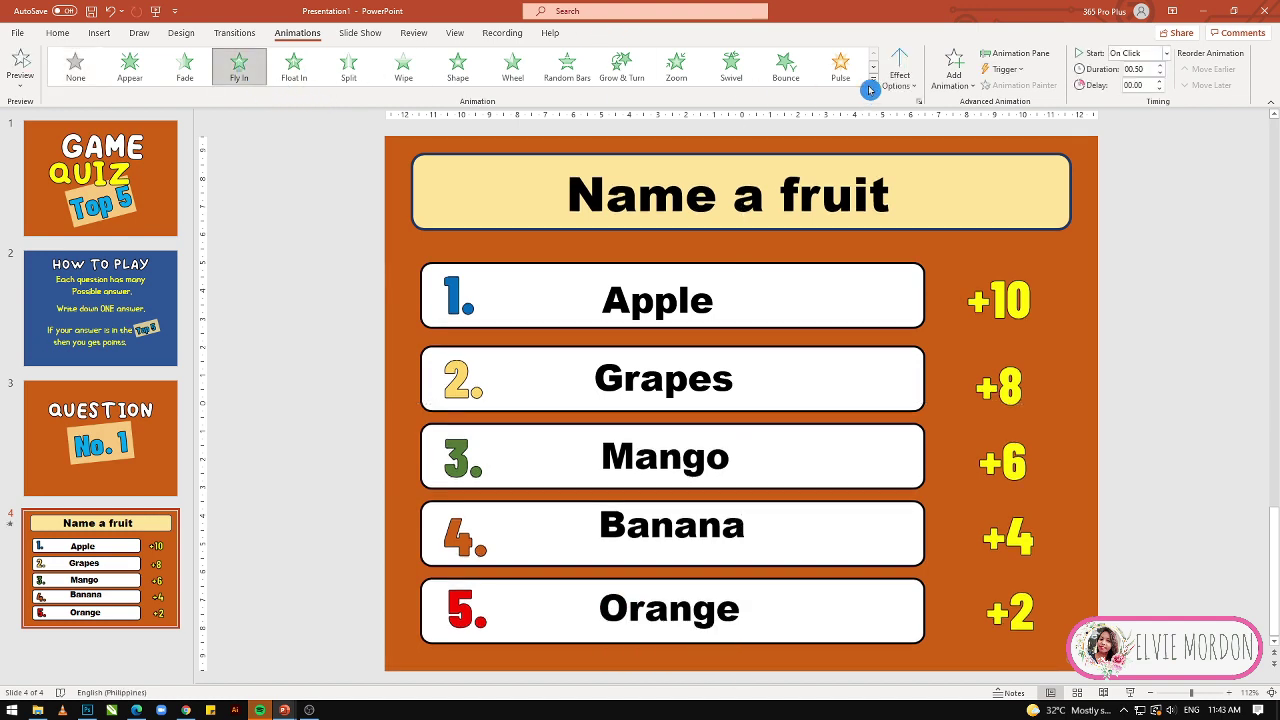
pyautogui.click(912, 80)
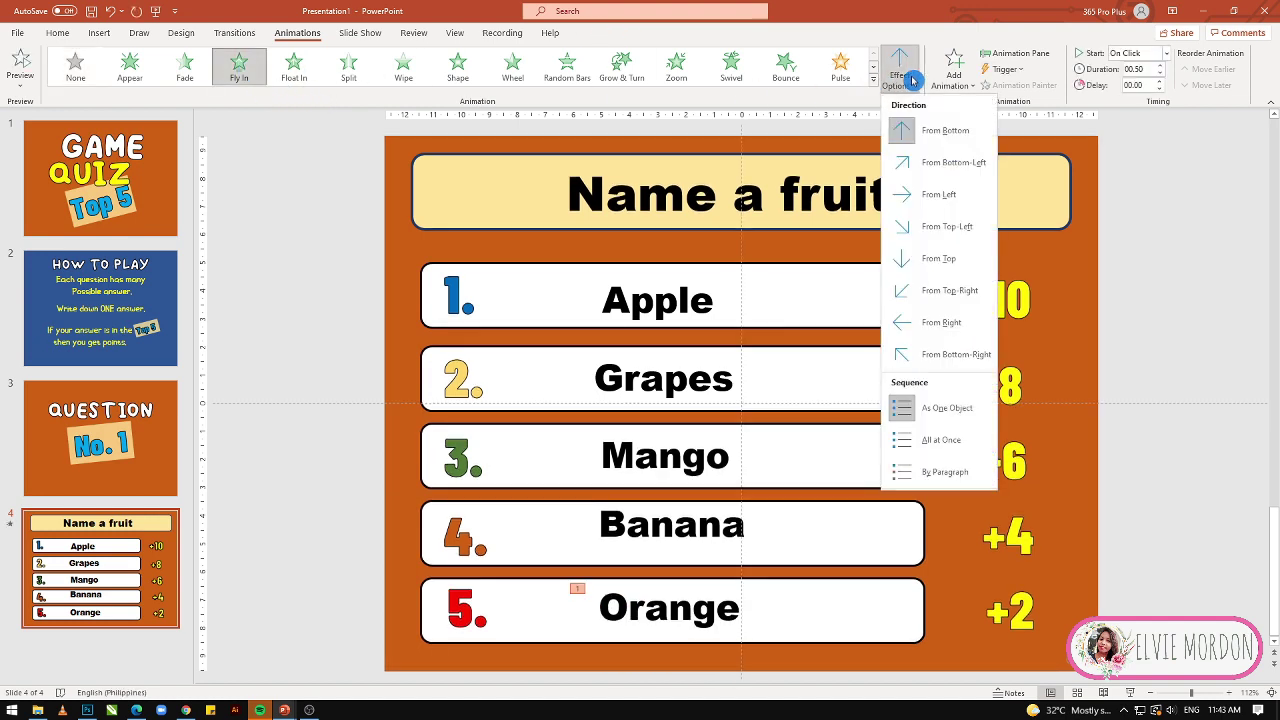
pyautogui.click(948, 196)
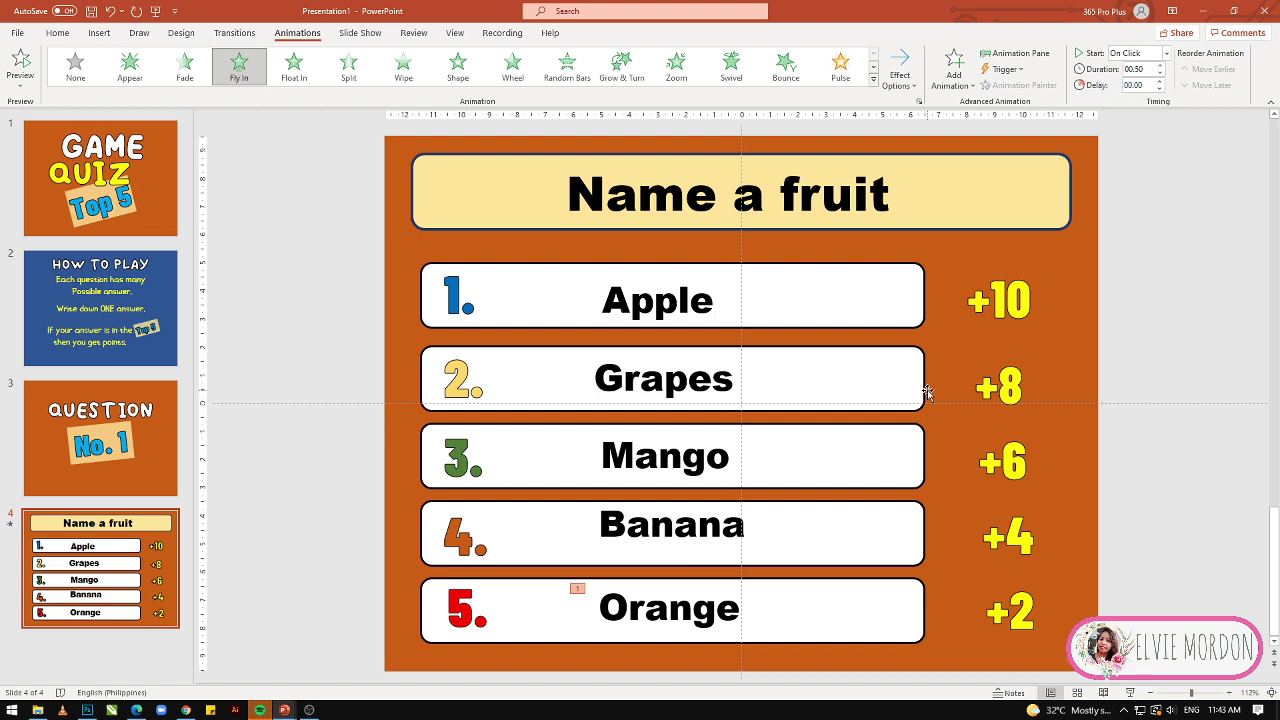
# Show the list of slide animations and add the Breeze sound to the Orange text's Fly In effect
pyautogui.click(1016, 53)
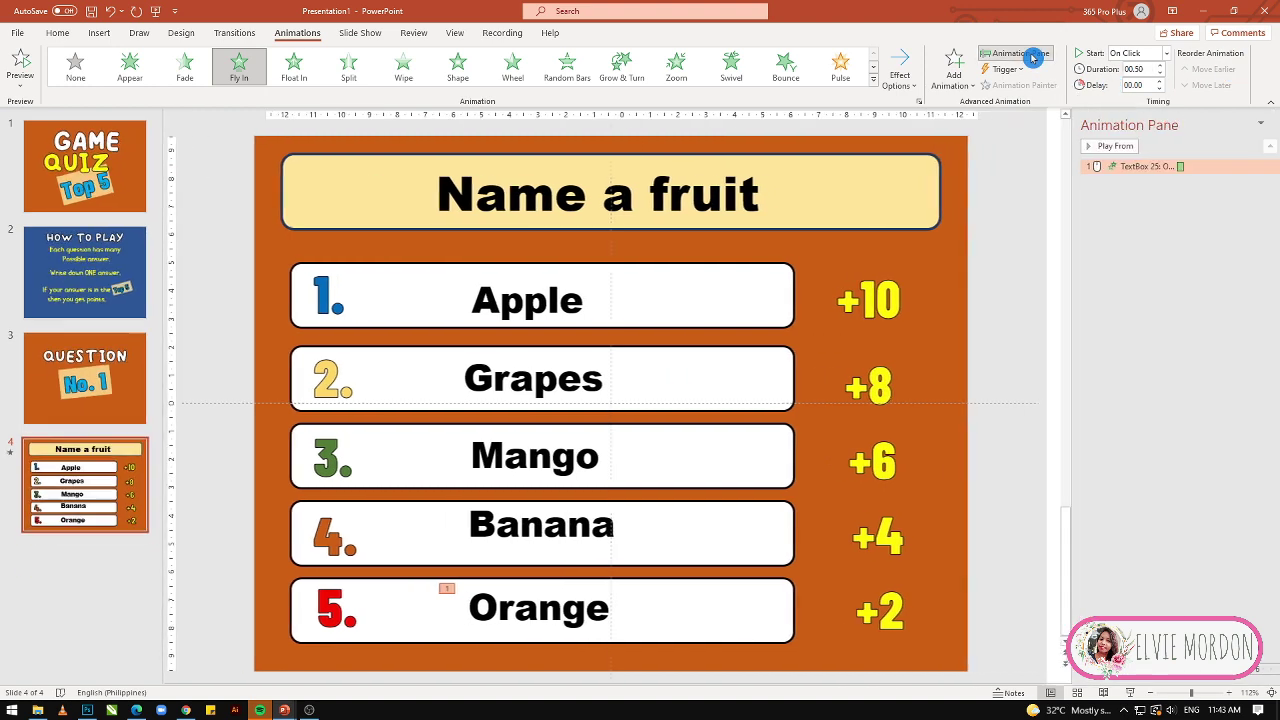
pyautogui.click(1263, 172)
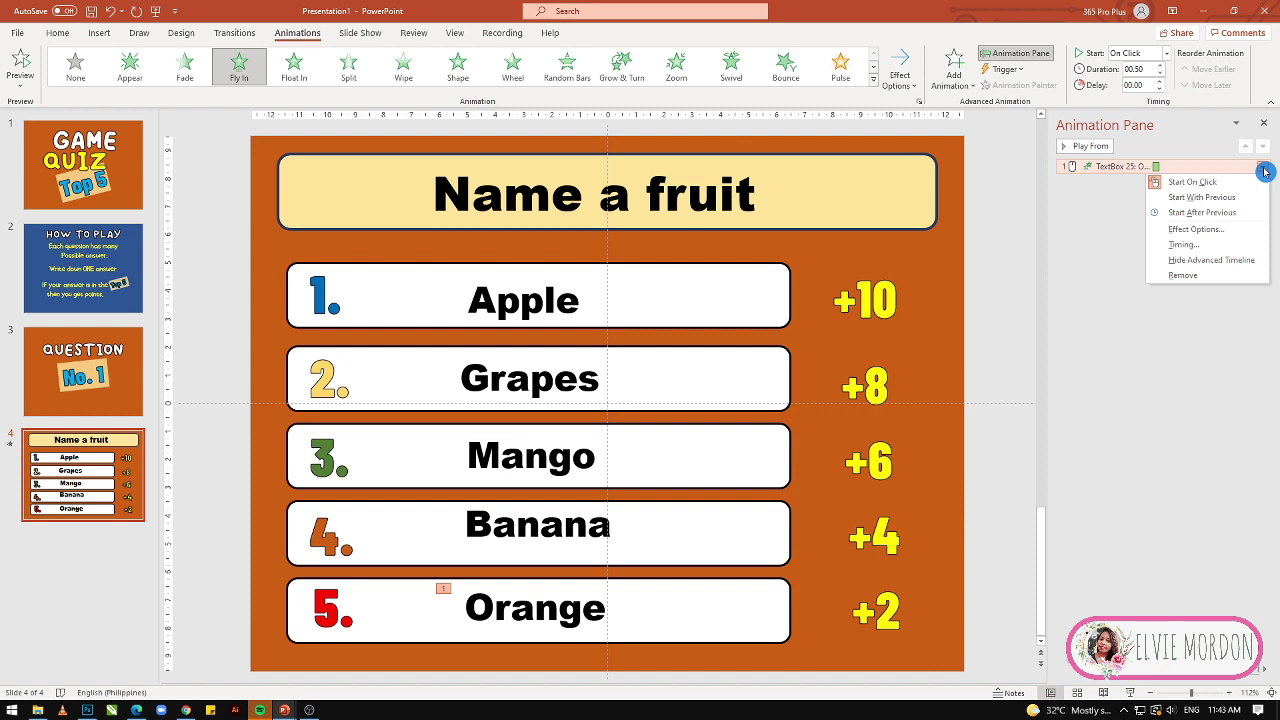
pyautogui.click(1215, 229)
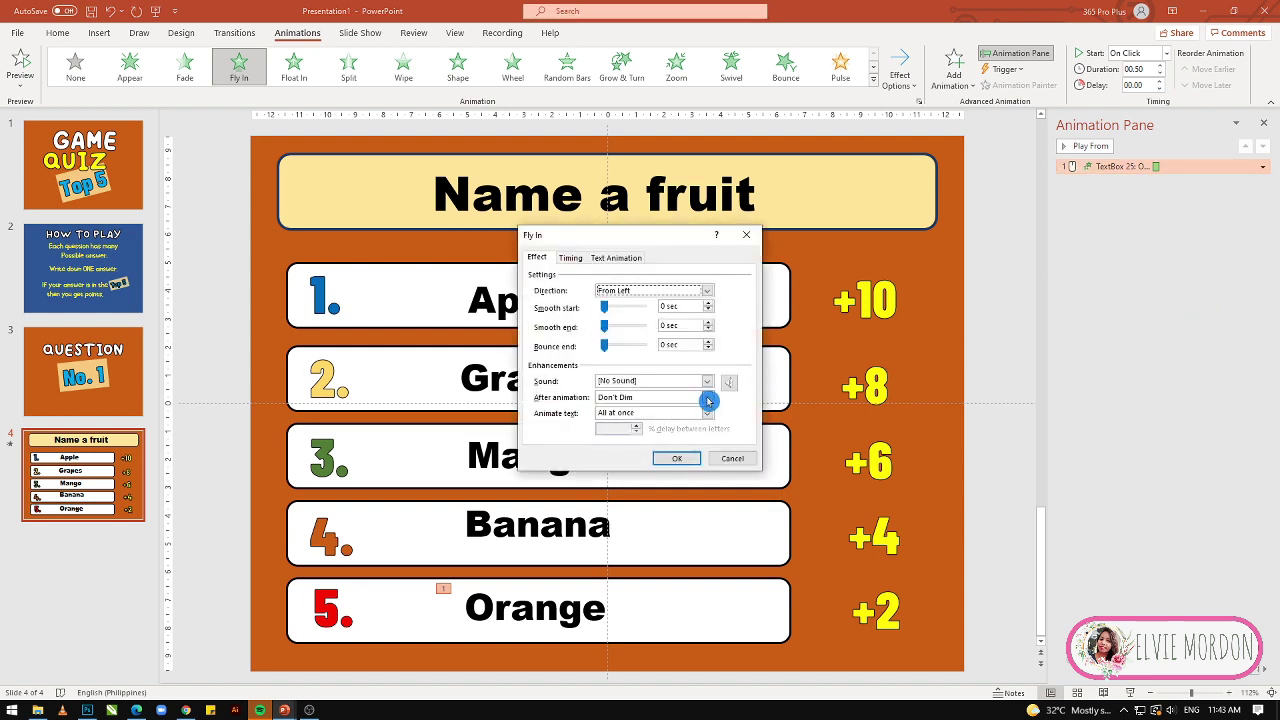
pyautogui.click(706, 388)
pyautogui.click(640, 440)
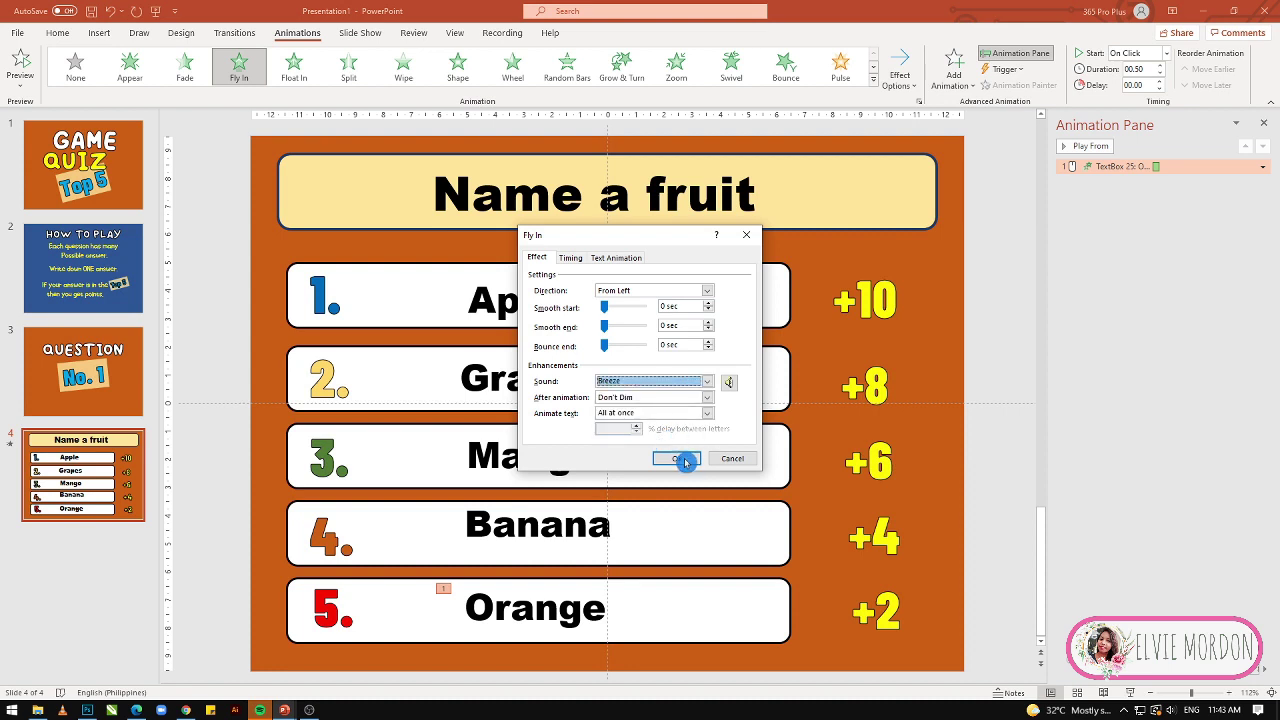
pyautogui.click(689, 461)
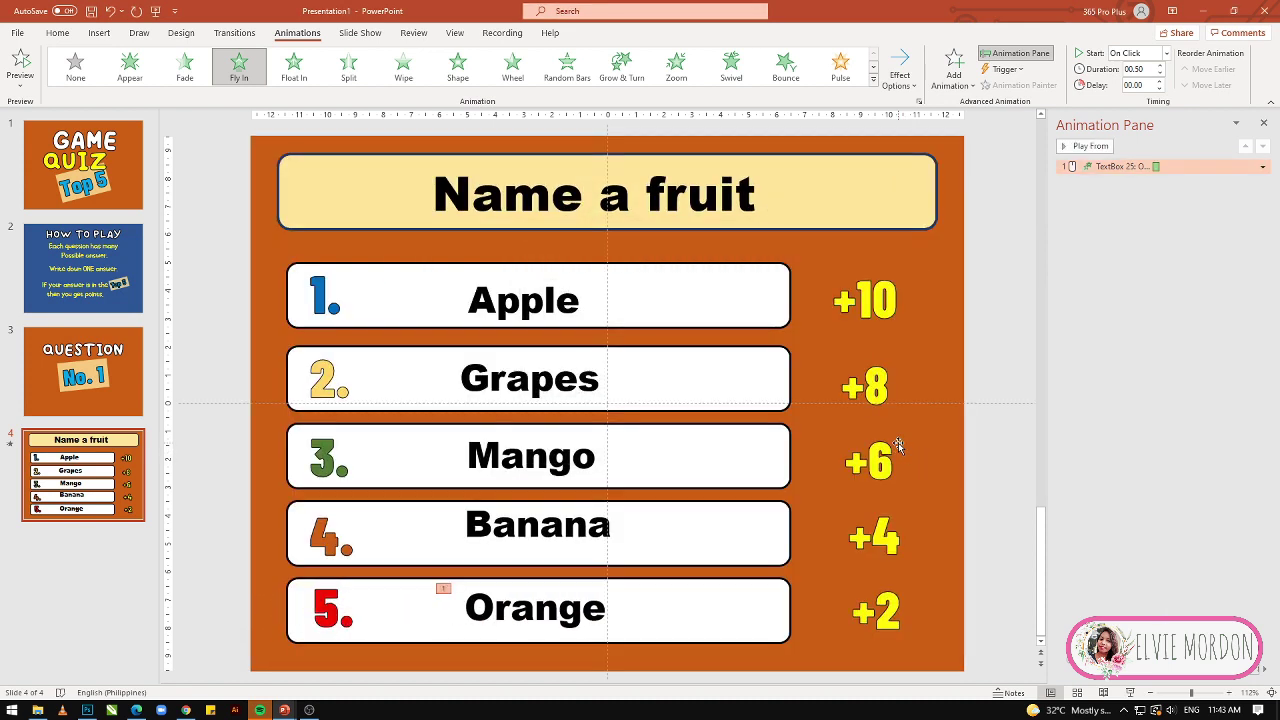
# Add the Breeze sound to the Banana text's Fly In effect
pyautogui.click(580, 607)
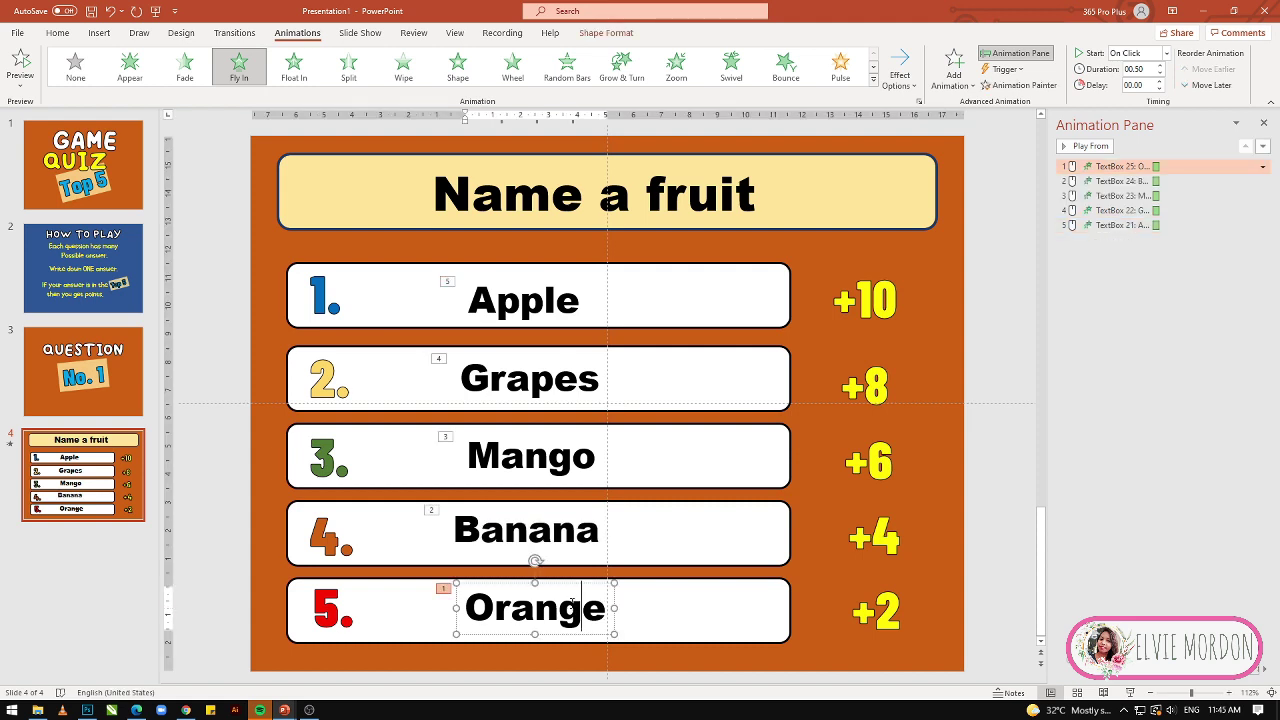
pyautogui.click(576, 536)
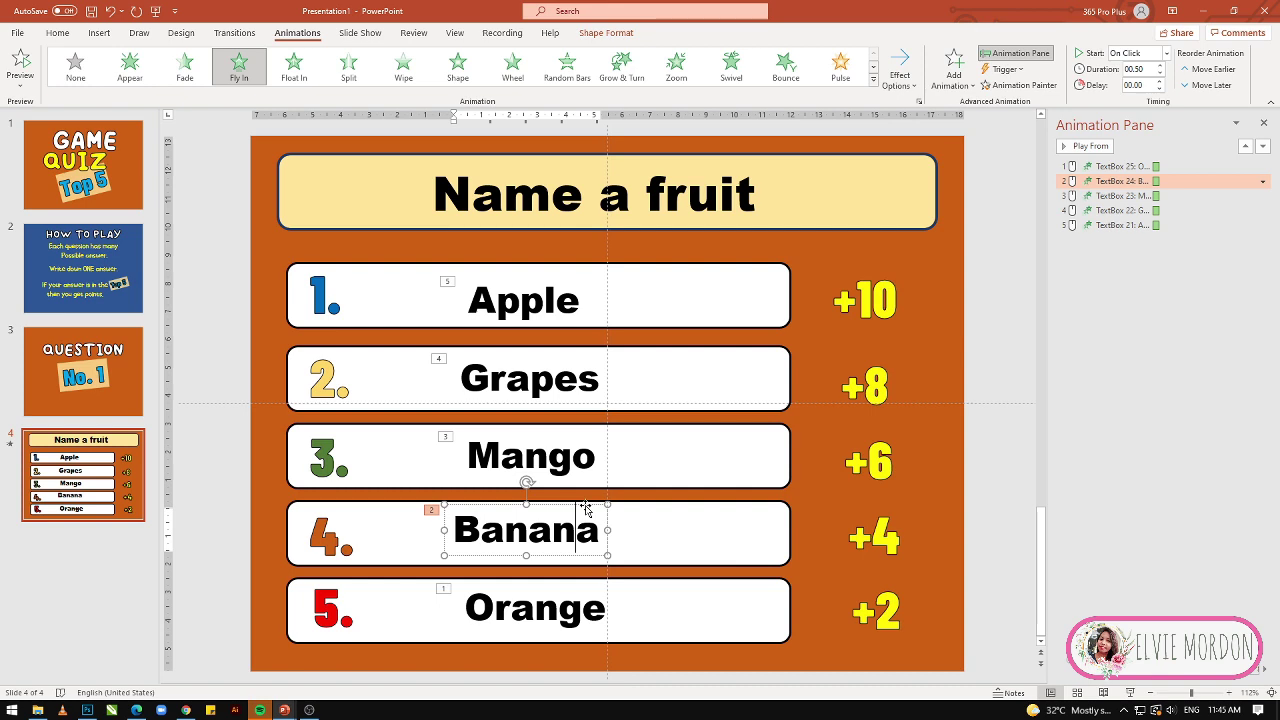
pyautogui.click(585, 508)
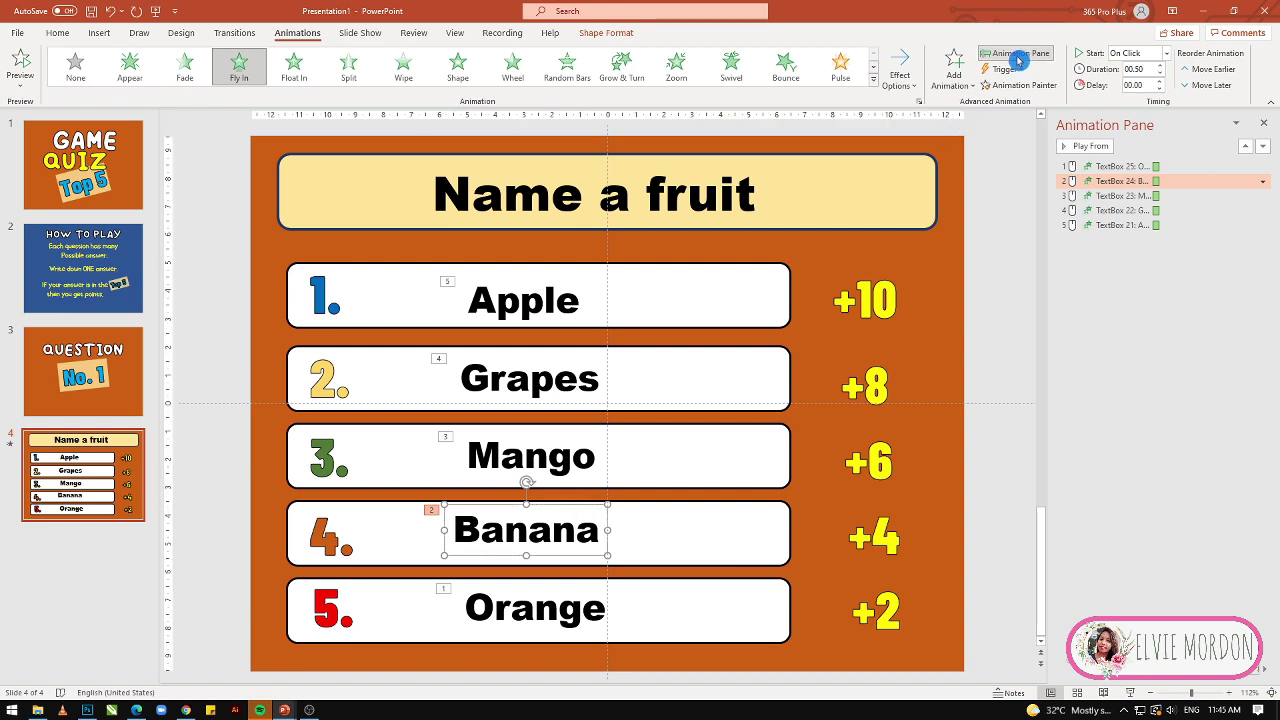
pyautogui.click(1262, 183)
pyautogui.click(1240, 241)
pyautogui.click(706, 381)
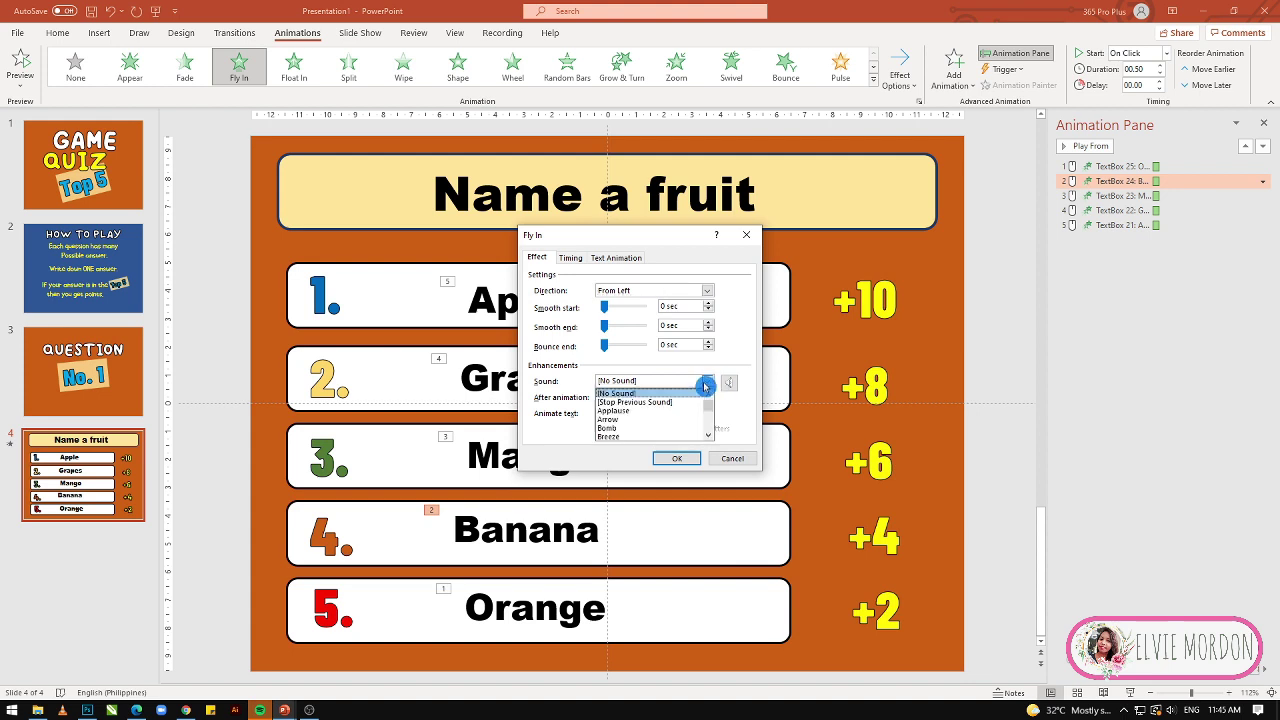
pyautogui.click(663, 437)
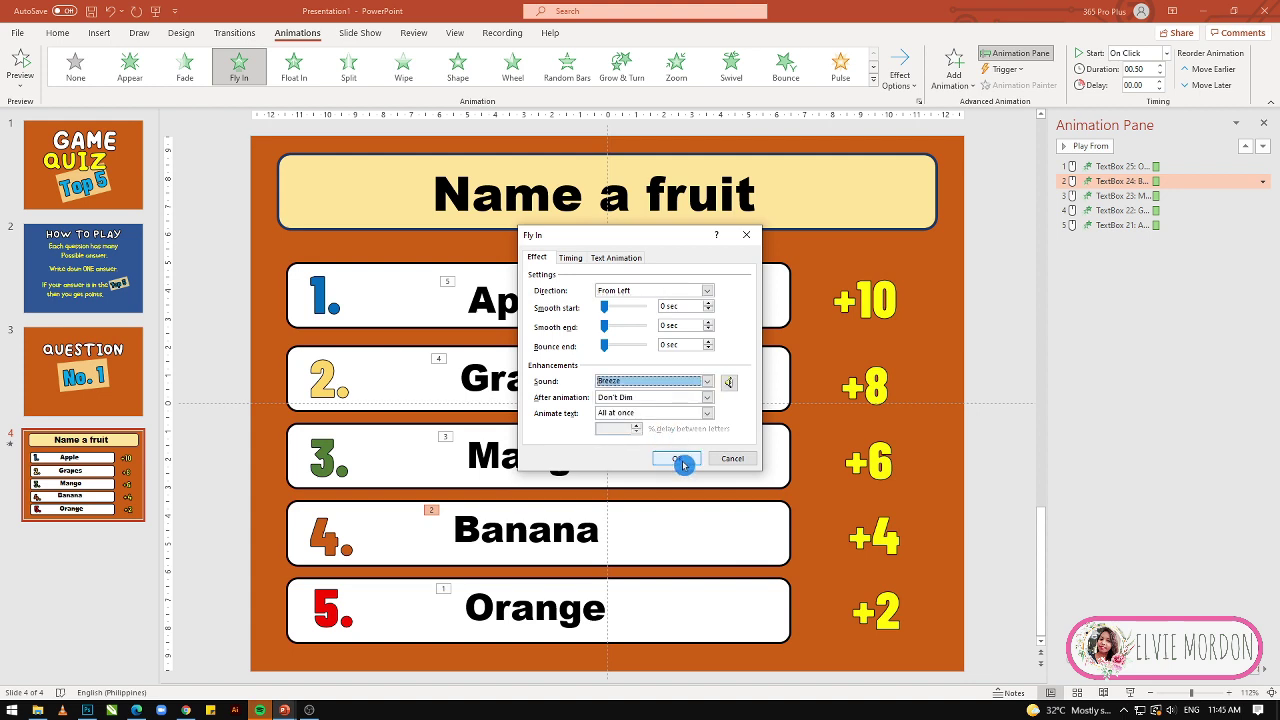
pyautogui.click(676, 458)
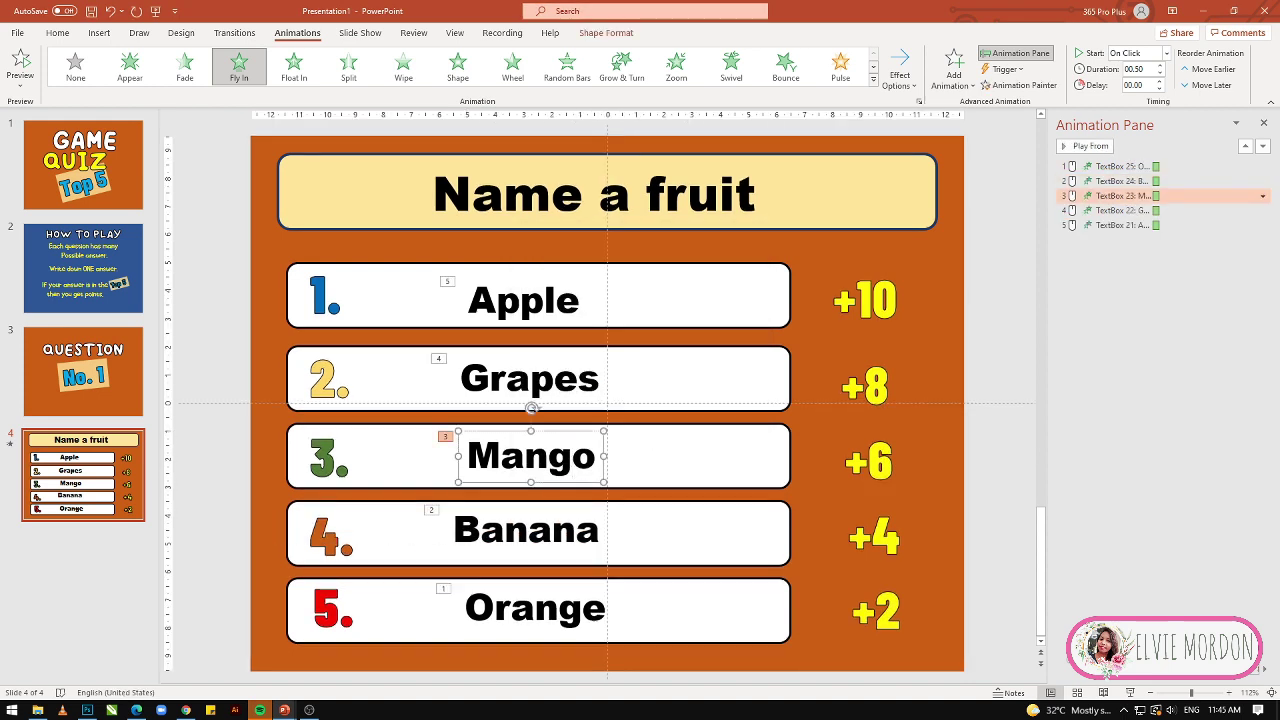
# Add the Breeze sound to the Mango text's Fly In effect
pyautogui.click(1268, 199)
pyautogui.click(1226, 258)
pyautogui.click(706, 381)
pyautogui.click(675, 437)
pyautogui.click(676, 458)
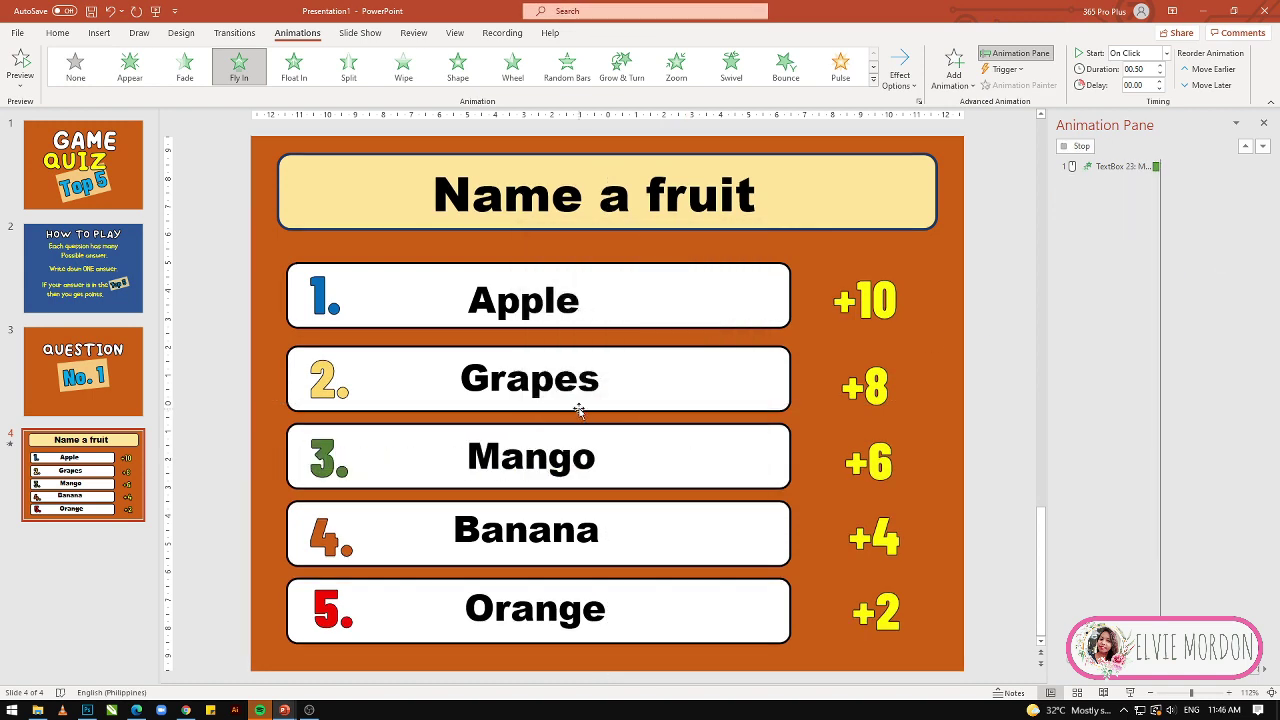
# Select the Grapes text and open the options for its Fly In animation
pyautogui.click(582, 360)
pyautogui.click(1262, 210)
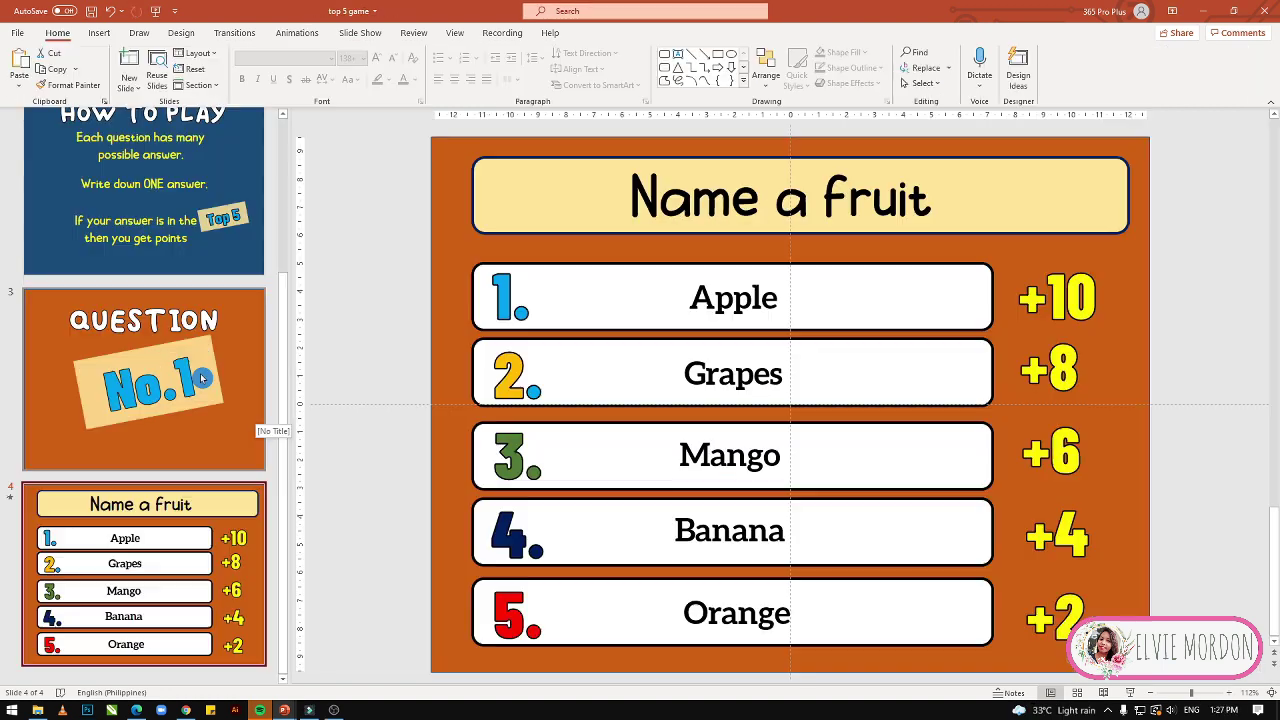
pyautogui.click(200, 378)
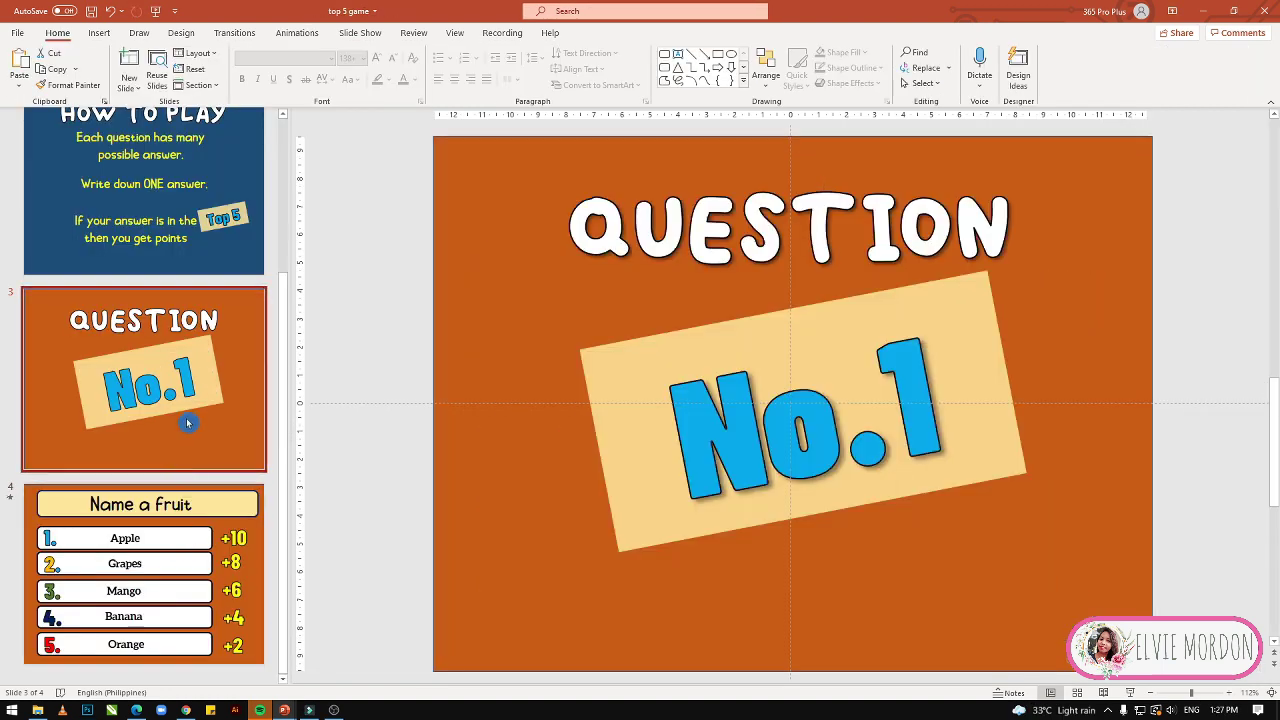
pyautogui.click(155, 572)
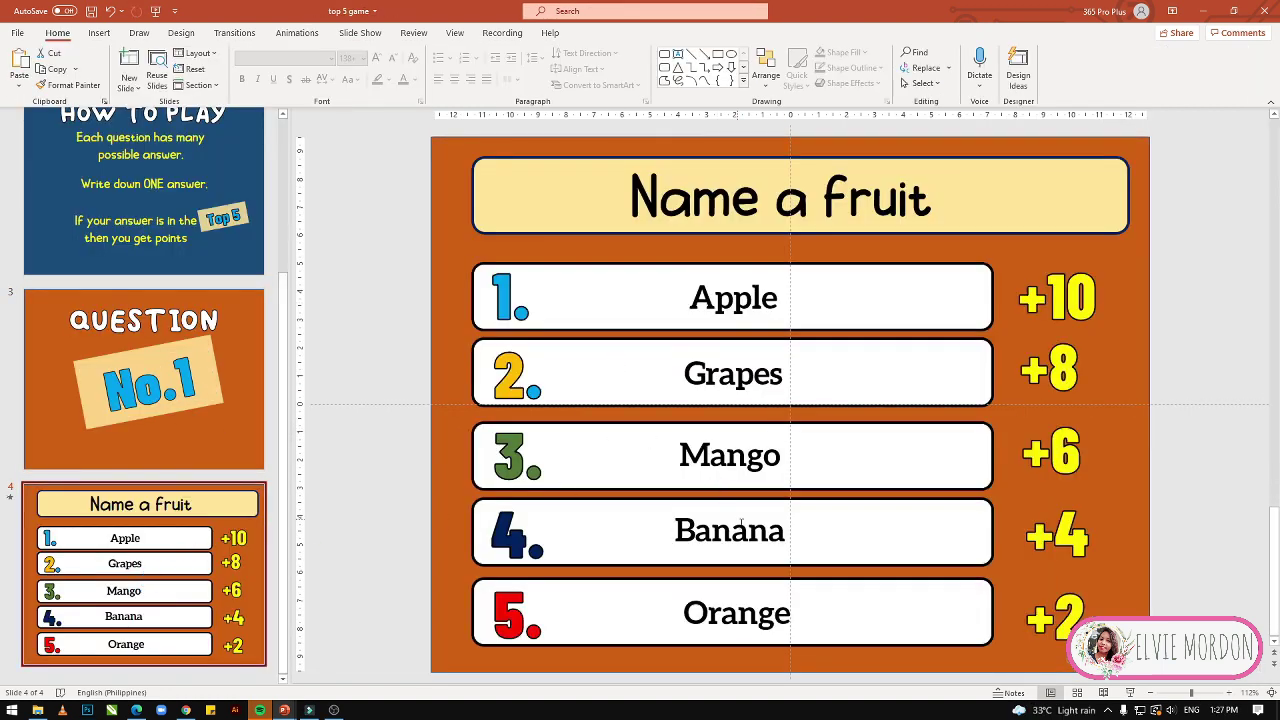
pyautogui.click(733, 612)
pyautogui.click(731, 531)
pyautogui.click(194, 444)
pyautogui.click(177, 591)
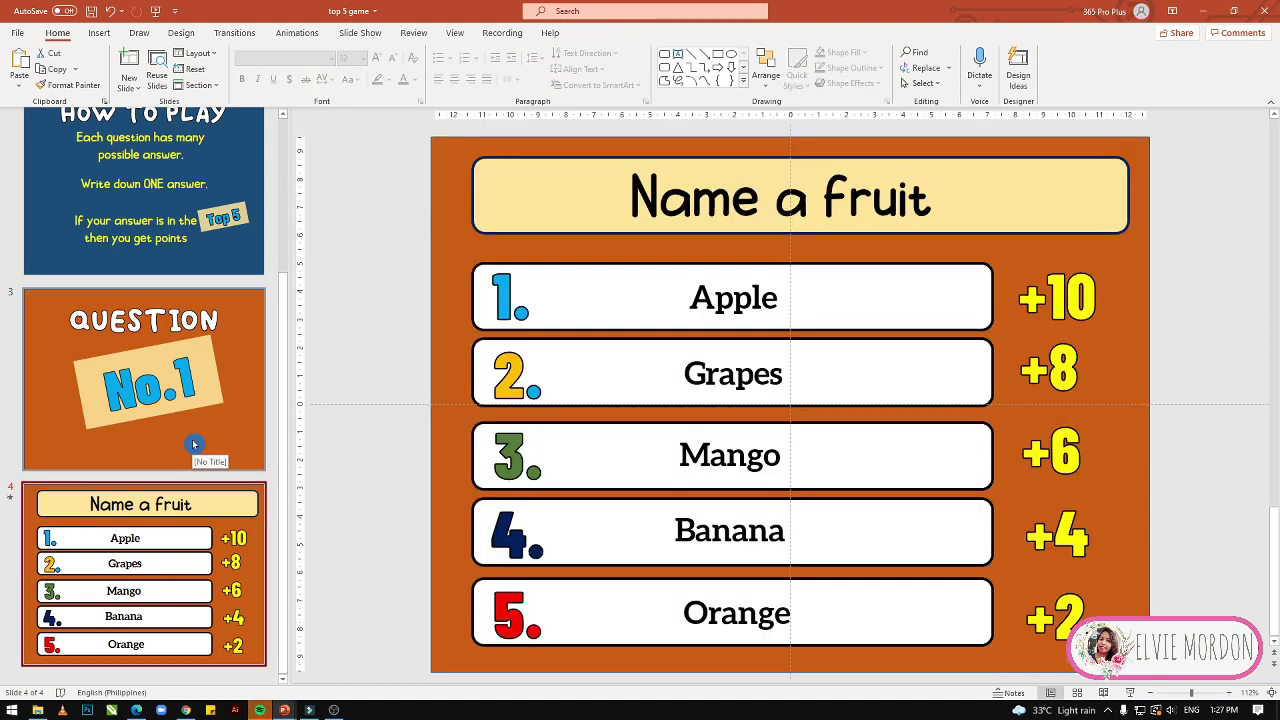
# Duplicate the Question No.1 slide and the "Name a fruit" answer slide together as slides 5 and 6
pyautogui.click(194, 444)
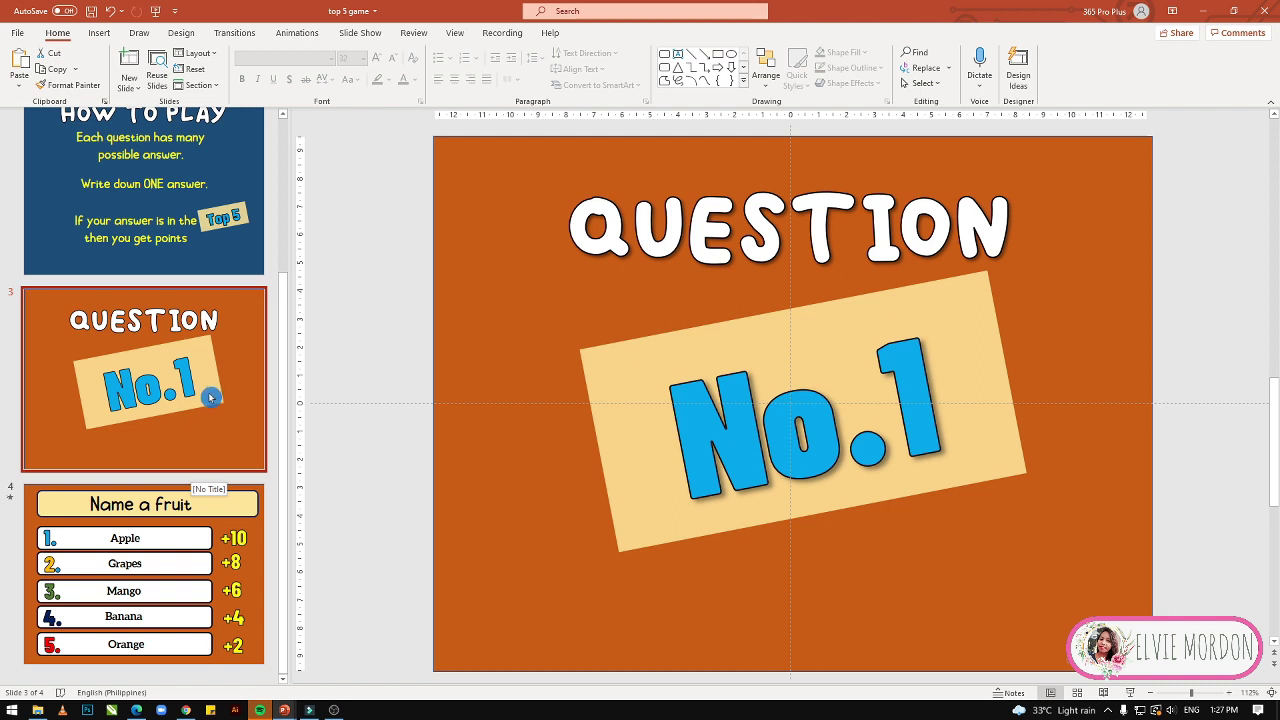
pyautogui.keyDown('ctrl'); pyautogui.click(203, 555); pyautogui.keyUp('ctrl')
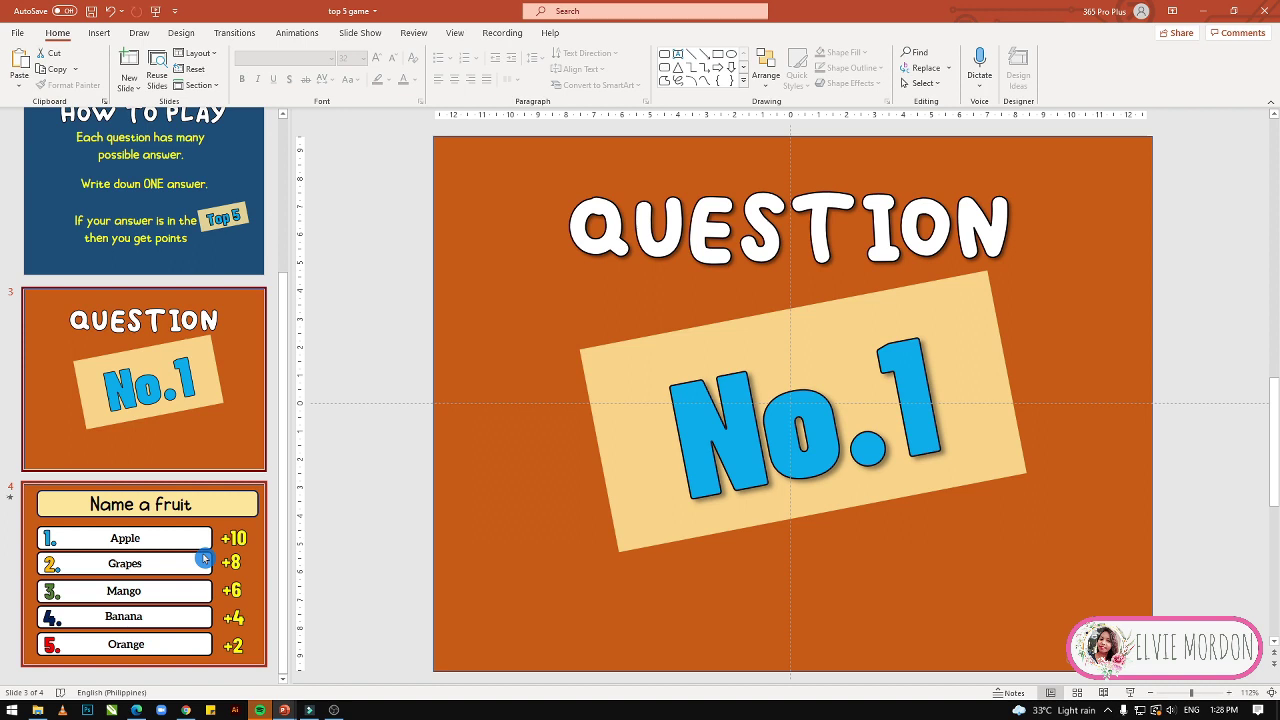
pyautogui.moveTo(196, 480); pyautogui.dragTo(202, 550)
pyautogui.hotkey('ctrl', 'd')
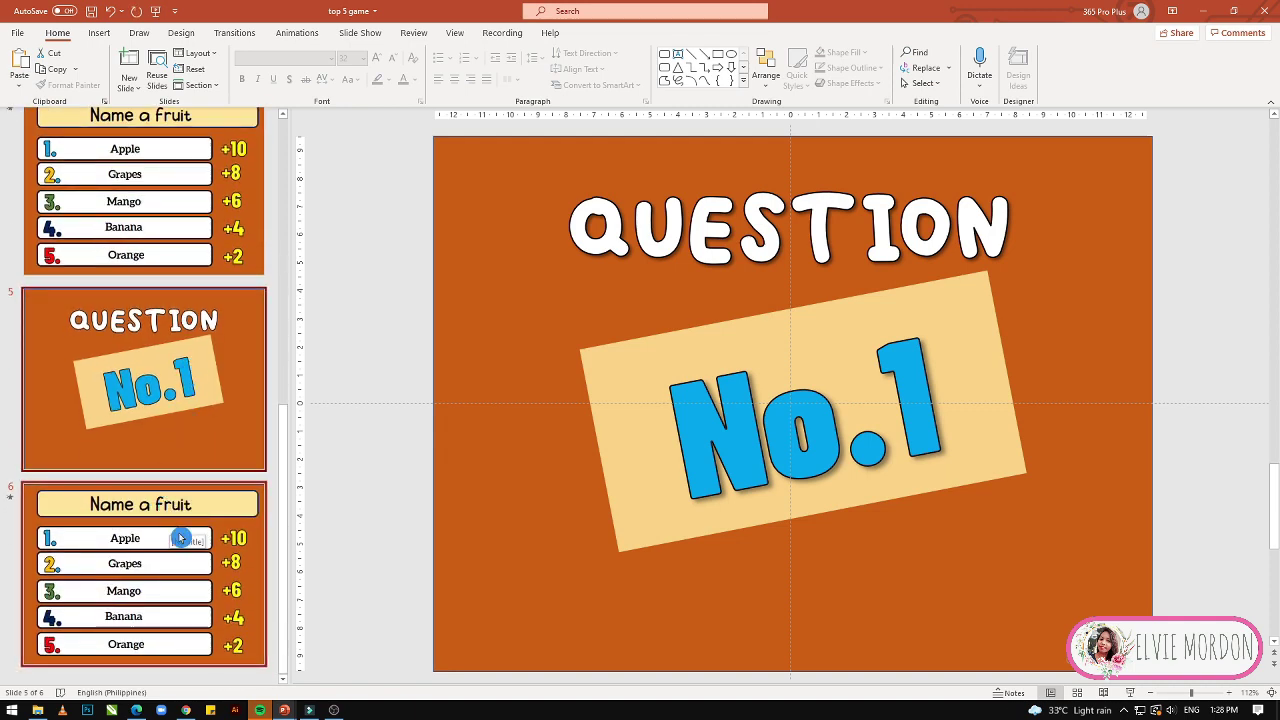
# Change the question number on slide 5 to No.2 and bring up the answer slide that follows it
pyautogui.click(196, 423)
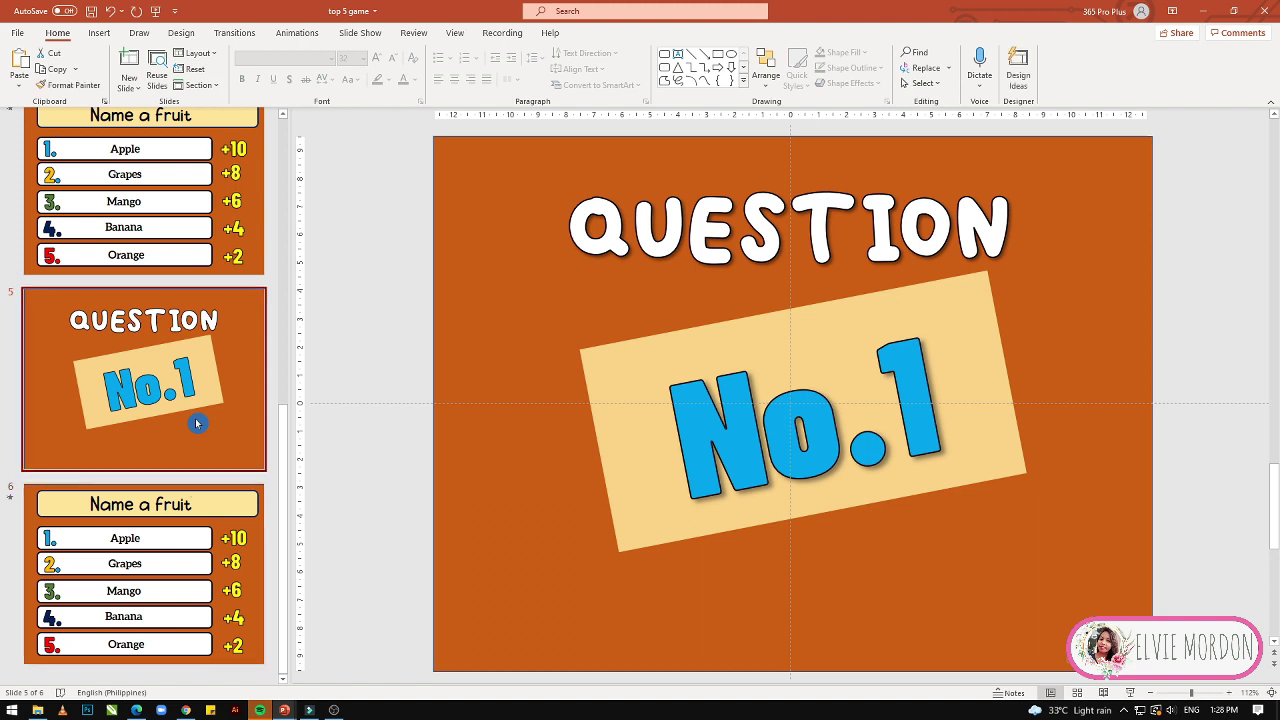
pyautogui.doubleClick(900, 387)
pyautogui.write('2')
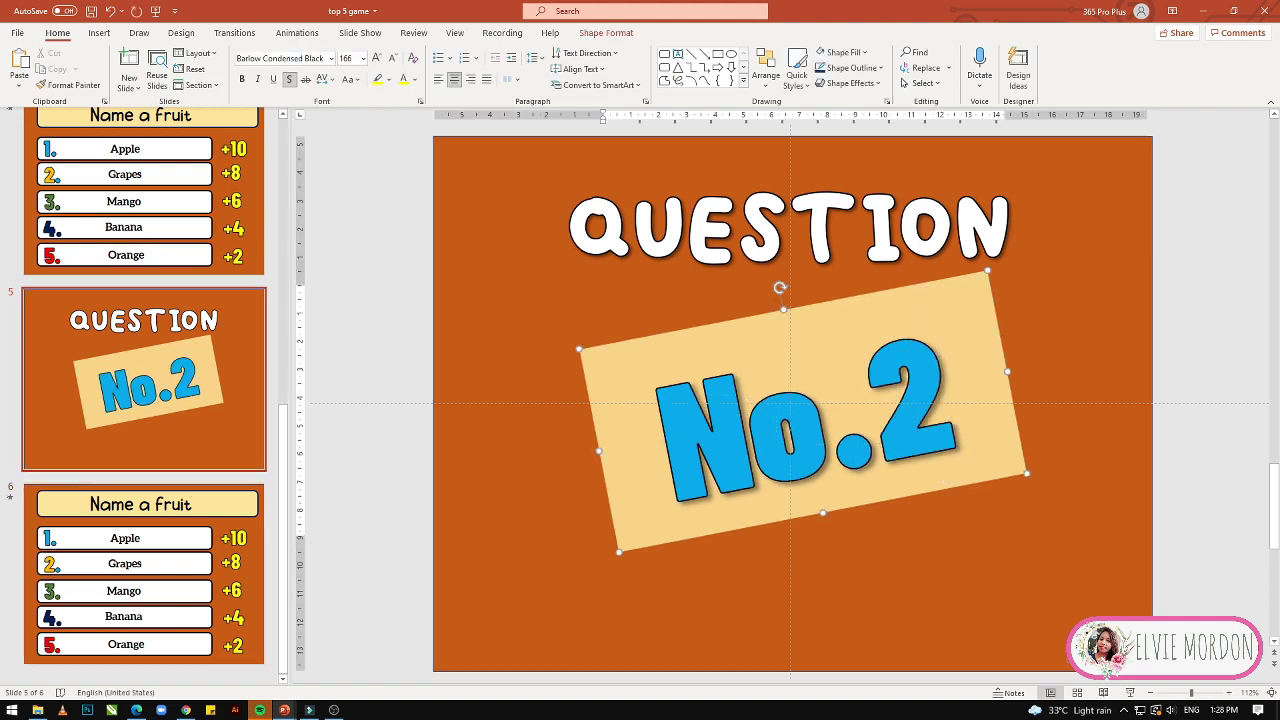
pyautogui.click(162, 591)
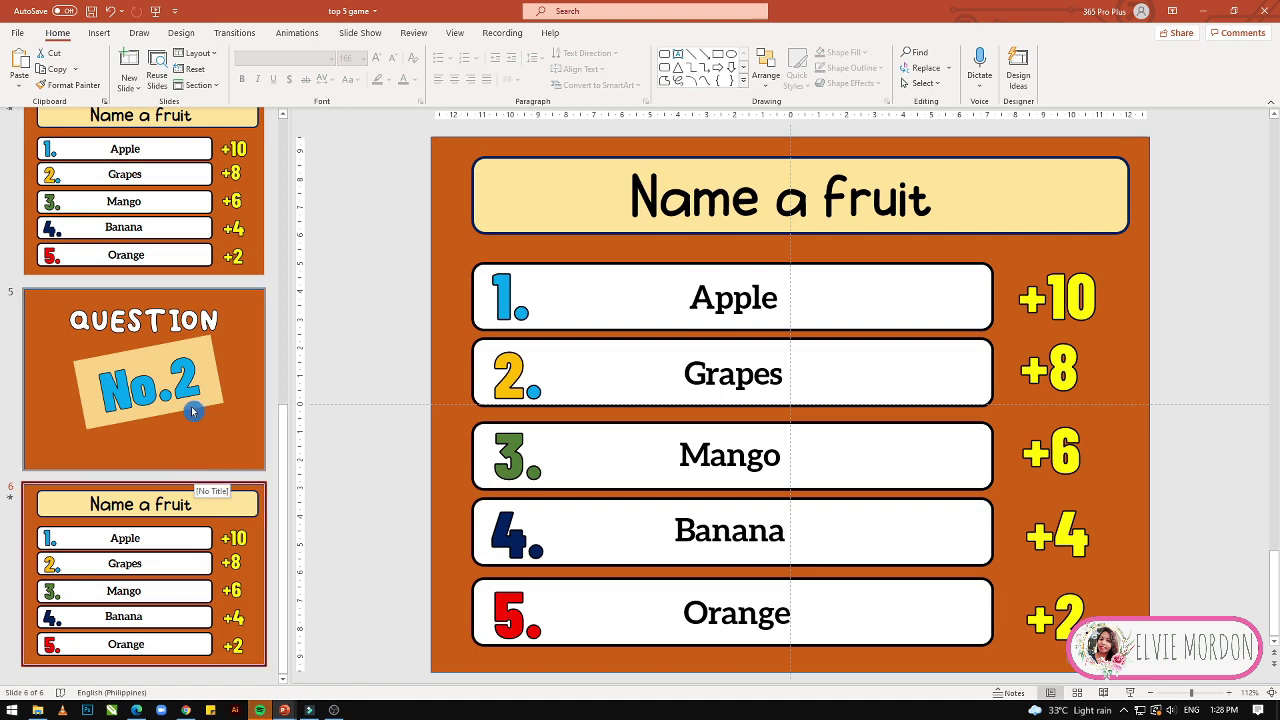
pyautogui.scroll(3, 192, 409)
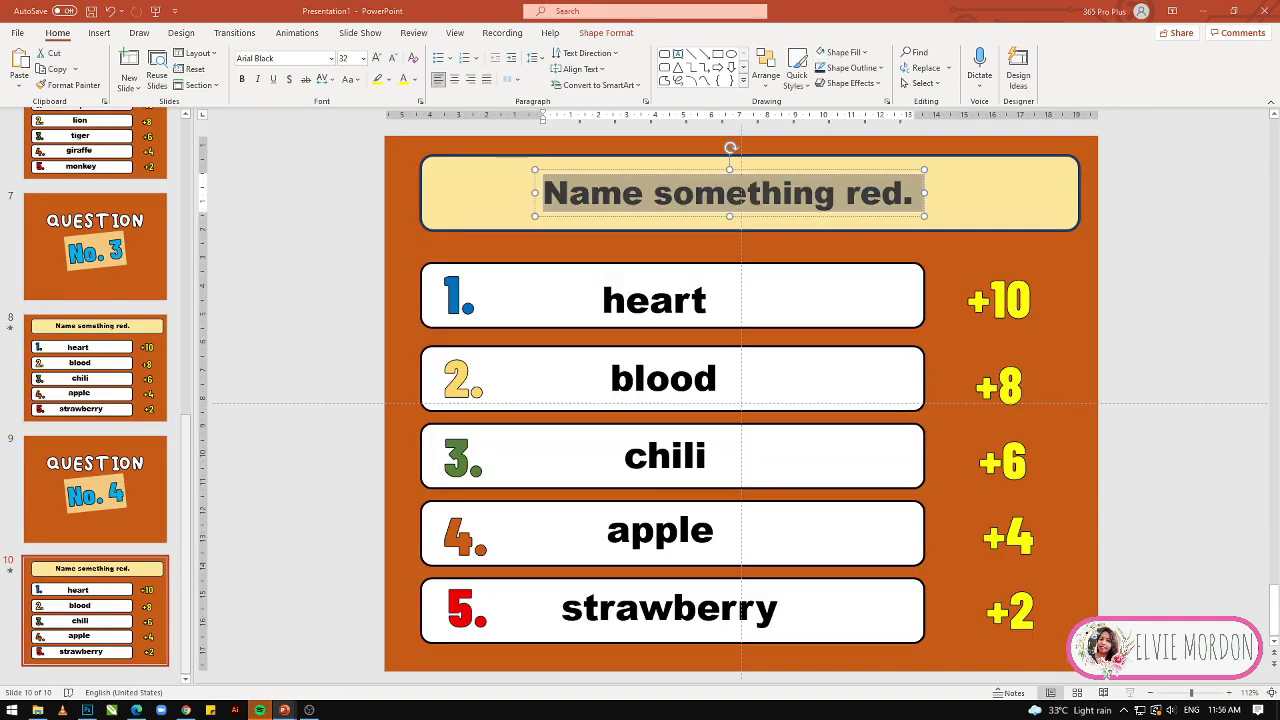
# Change the title on slide 10 to "Name something a school subject" and reposition its text box within the banner
pyautogui.click(846, 193)
pyautogui.press('Delete')
pyautogui.press('Delete')
pyautogui.press('Delete')
pyautogui.press('Delete')
pyautogui.write('a school subject')
pyautogui.moveTo(717, 169); pyautogui.dragTo(627, 169)
# Replace the five answers on the school subject slide with English, Math, Science, Filipino and MAPEH
pyautogui.click(673, 300)
pyautogui.doubleClick(672, 300)
pyautogui.write('English')
pyautogui.doubleClick(663, 378)
pyautogui.write('Math')
pyautogui.doubleClick(665, 456)
pyautogui.write('Science')
pyautogui.doubleClick(660, 531)
pyautogui.write('Filipino')
pyautogui.doubleClick(669, 608)
pyautogui.write('MAPEH')
# Duplicate the Question No. 4 slide together with its school subject slide and change the copied question number to No. 5
pyautogui.click(95, 488)
pyautogui.keyDown('ctrl'); pyautogui.click(122, 614); pyautogui.keyUp('ctrl')
pyautogui.hotkey('ctrl', 'd')
pyautogui.doubleClick(858, 414)
pyautogui.write('5')
# Change the title on the duplicated answer slide 12 to "Name something a color."
pyautogui.click(112, 610)
pyautogui.click(690, 359)
pyautogui.doubleClick(726, 298)
pyautogui.moveTo(1040, 193); pyautogui.dragTo(788, 193)
pyautogui.write('color.')
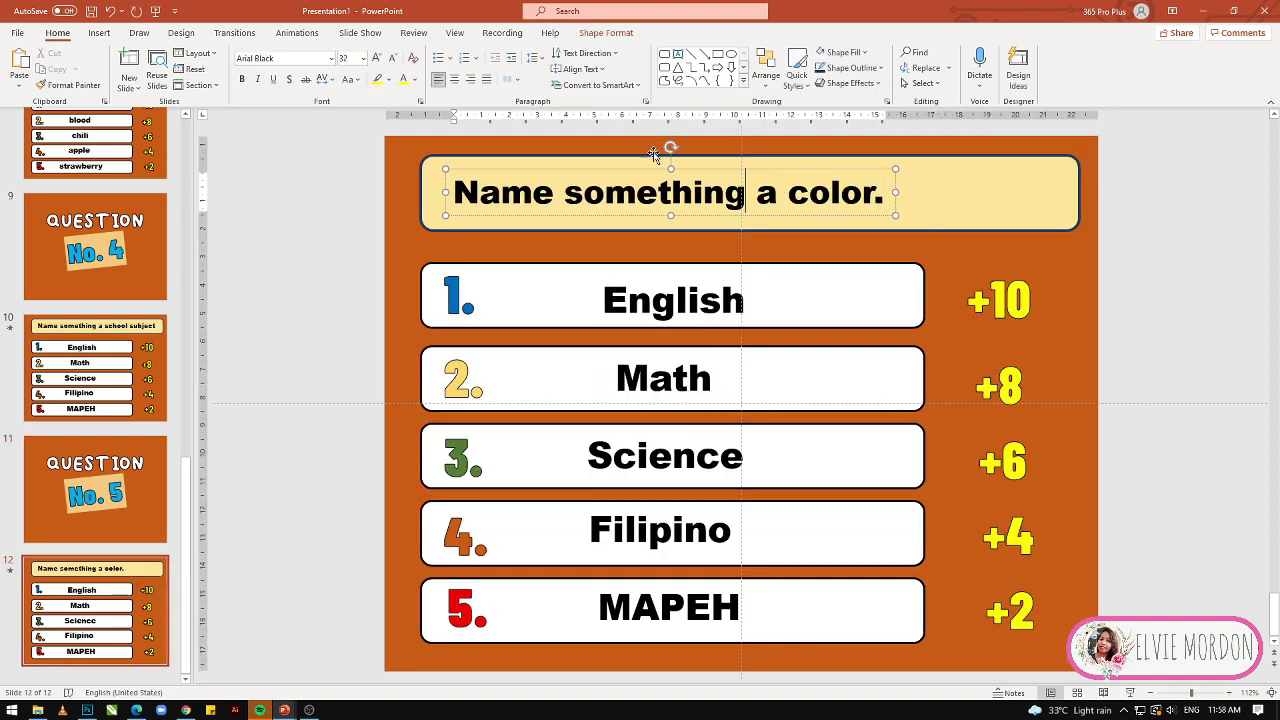
# Replace the five answers on the color slide with Red, Yellow, Pink, Blue and orange
pyautogui.doubleClick(672, 300)
pyautogui.write('Red')
pyautogui.doubleClick(663, 378)
pyautogui.write('Yellow')
pyautogui.doubleClick(665, 456)
pyautogui.write('Pink')
pyautogui.doubleClick(697, 530)
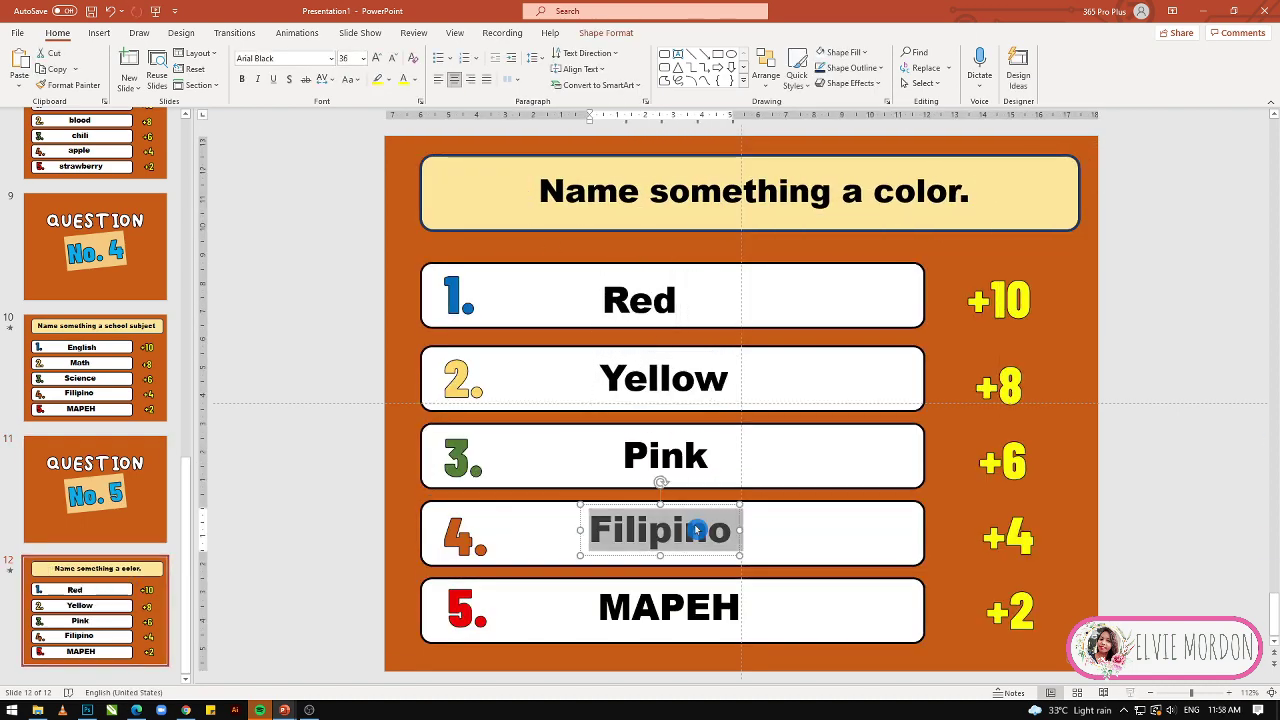
pyautogui.write('Blue')
pyautogui.doubleClick(690, 607)
pyautogui.write('orange')
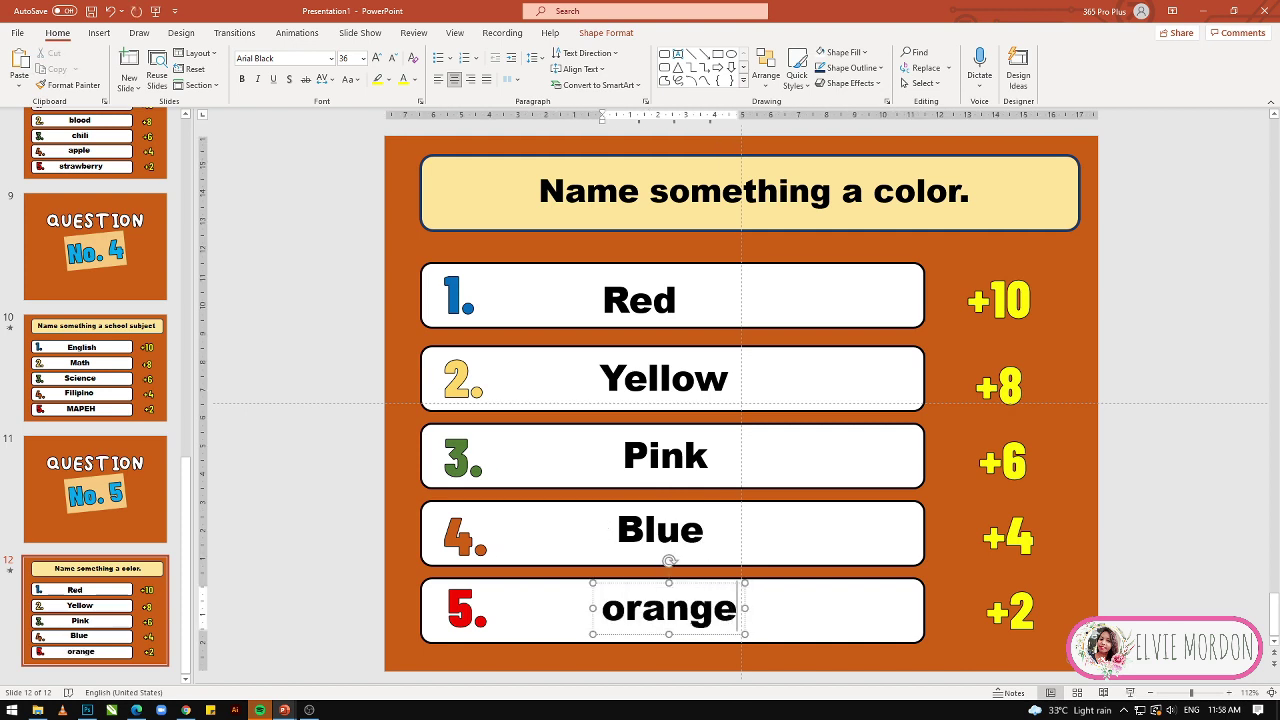
# Duplicate the Question No. 5 slide and the "Name something a color." answer slide together
pyautogui.click(391, 481)
pyautogui.keyDown('ctrl'); pyautogui.click(136, 525); pyautogui.keyUp('ctrl')
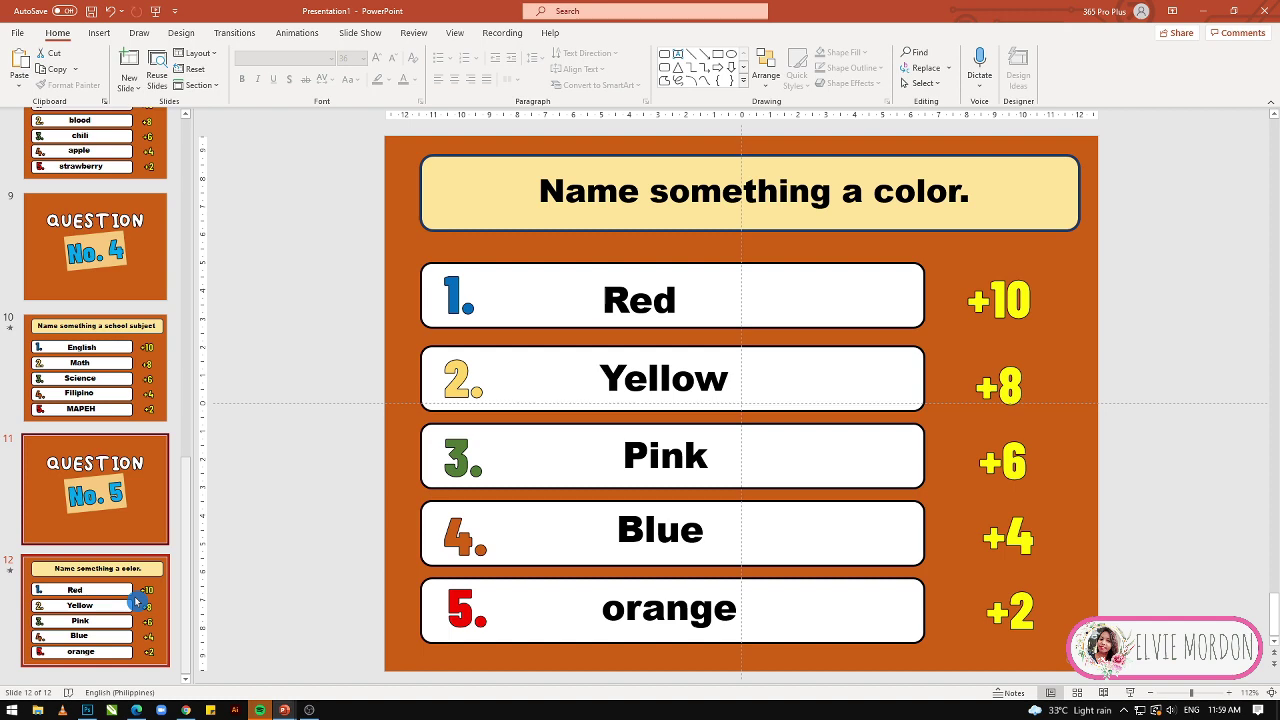
pyautogui.hotkey('ctrl', 'd')
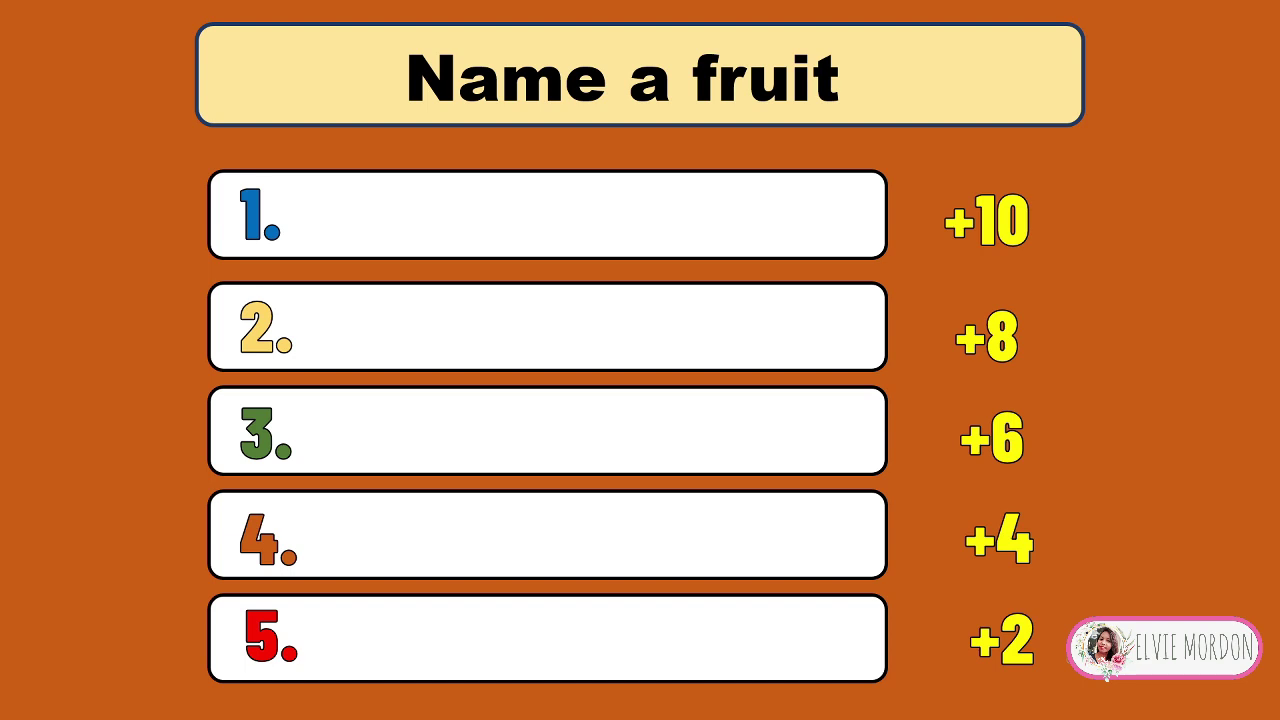
# Play through the answer animations on the "Name a fruit" slide in the slide show, starting with Orange
pyautogui.click(856, 319)
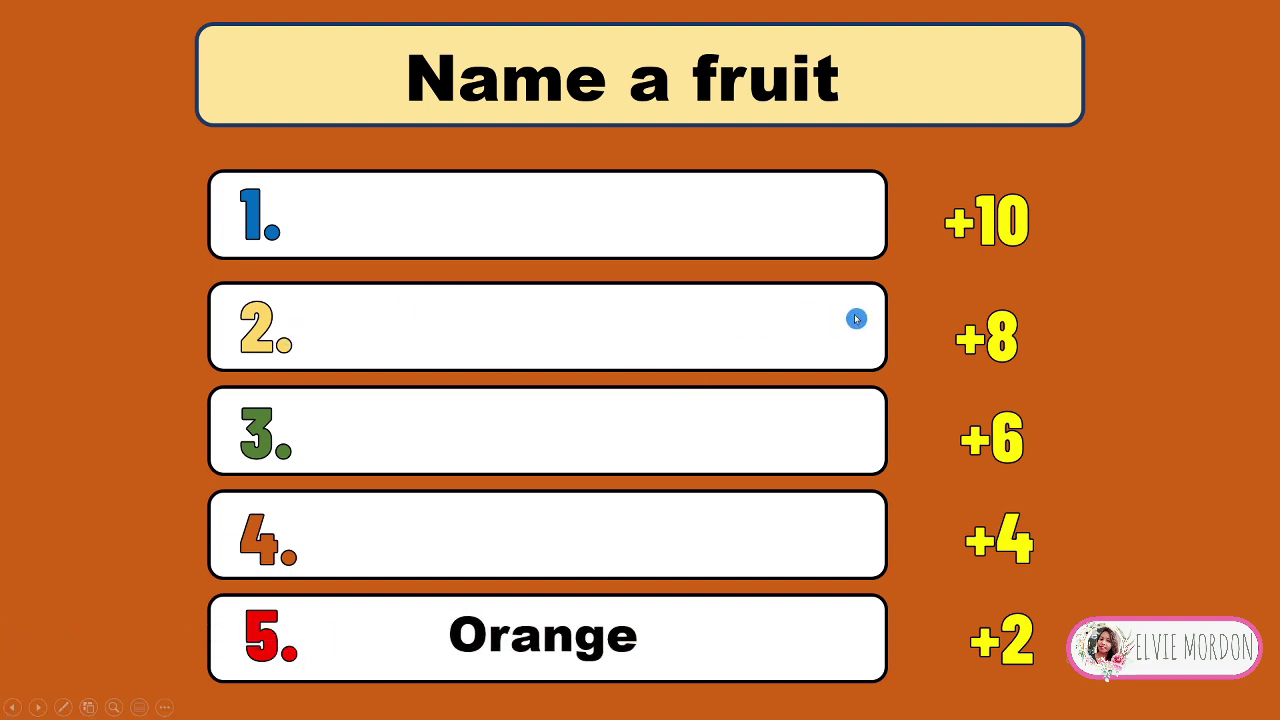
pyautogui.press('Right')
pyautogui.press('Right')
pyautogui.press('Right')
pyautogui.press('Right')
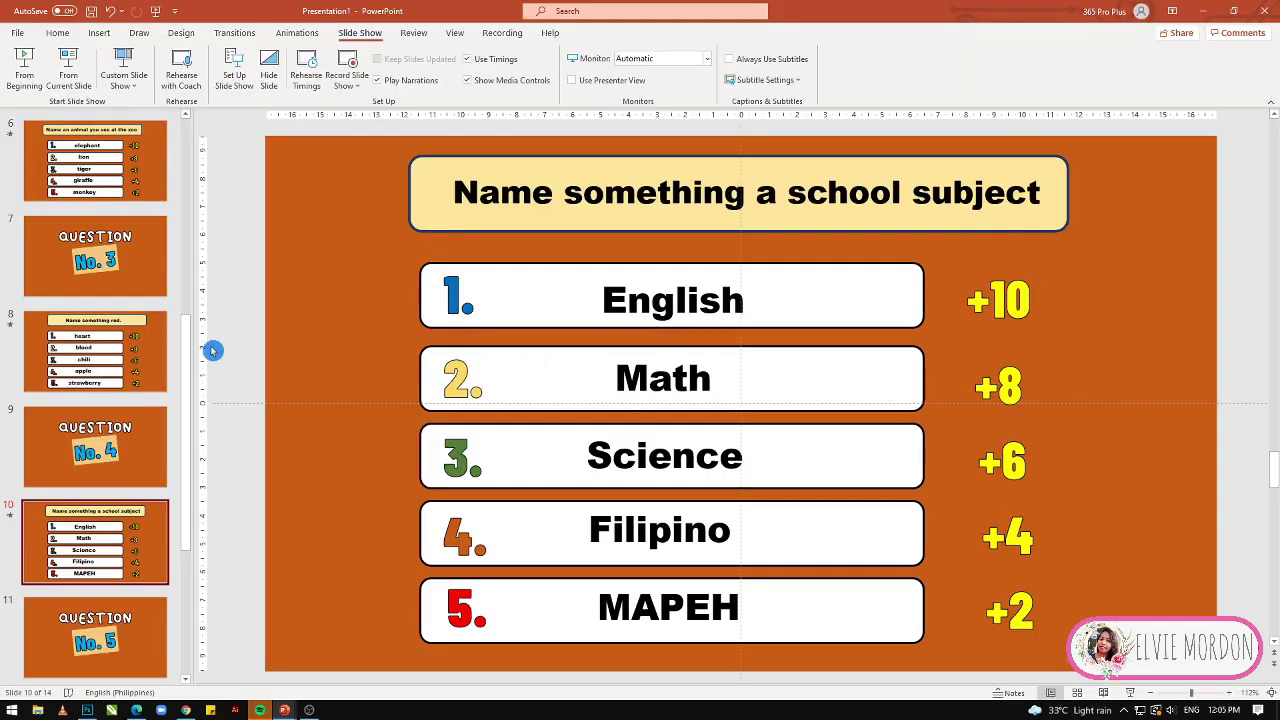
# Return to the "Game Quiz Top 5" title slide at the start of the presentation
pyautogui.scroll(10, 144, 339)
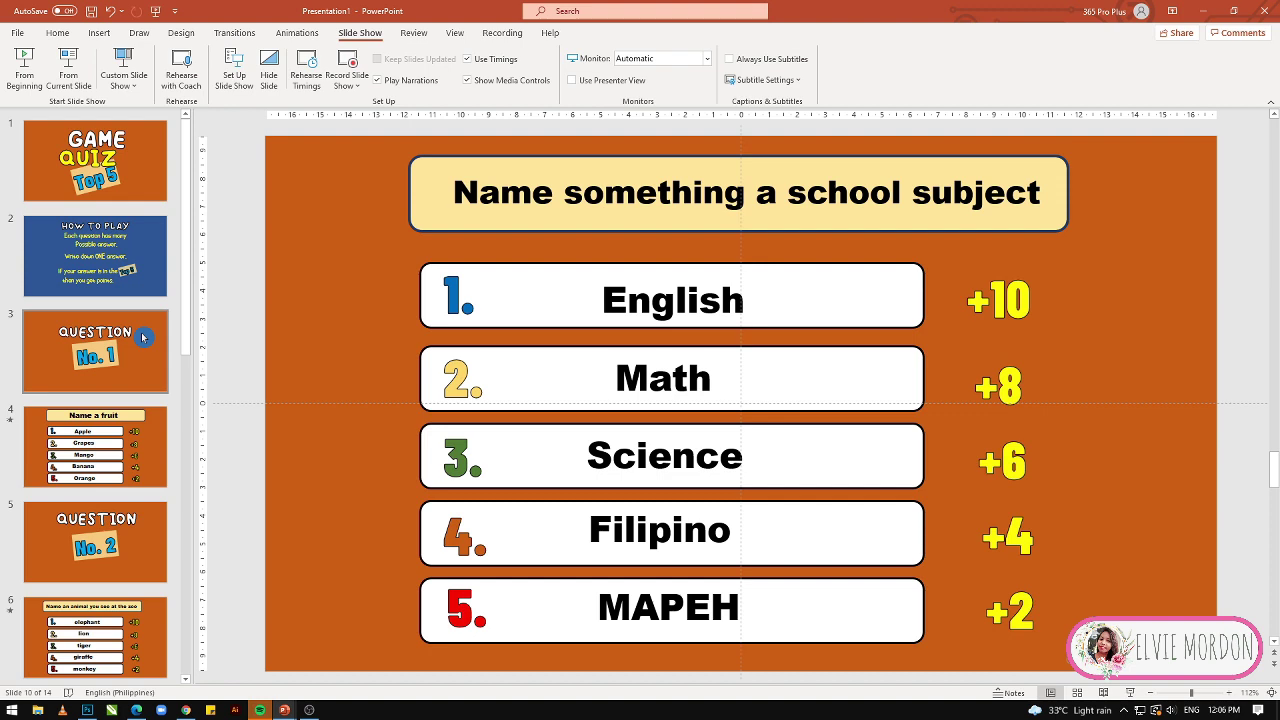
pyautogui.click(121, 153)
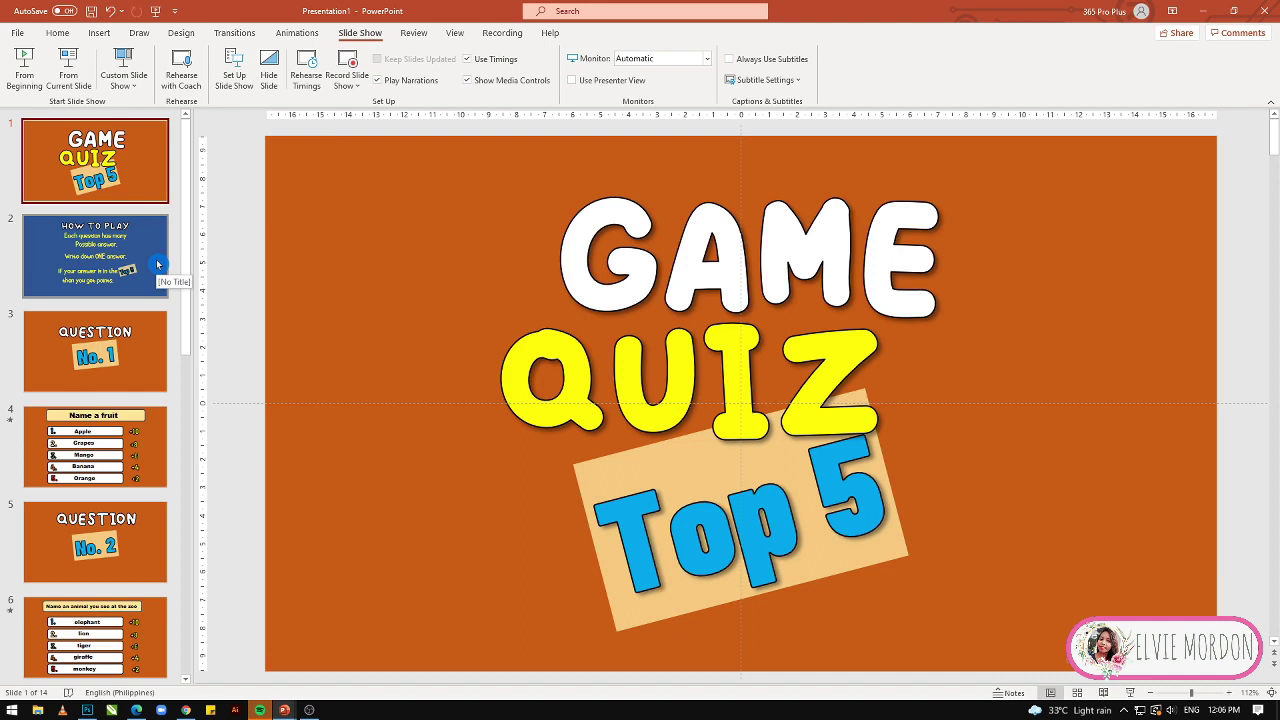